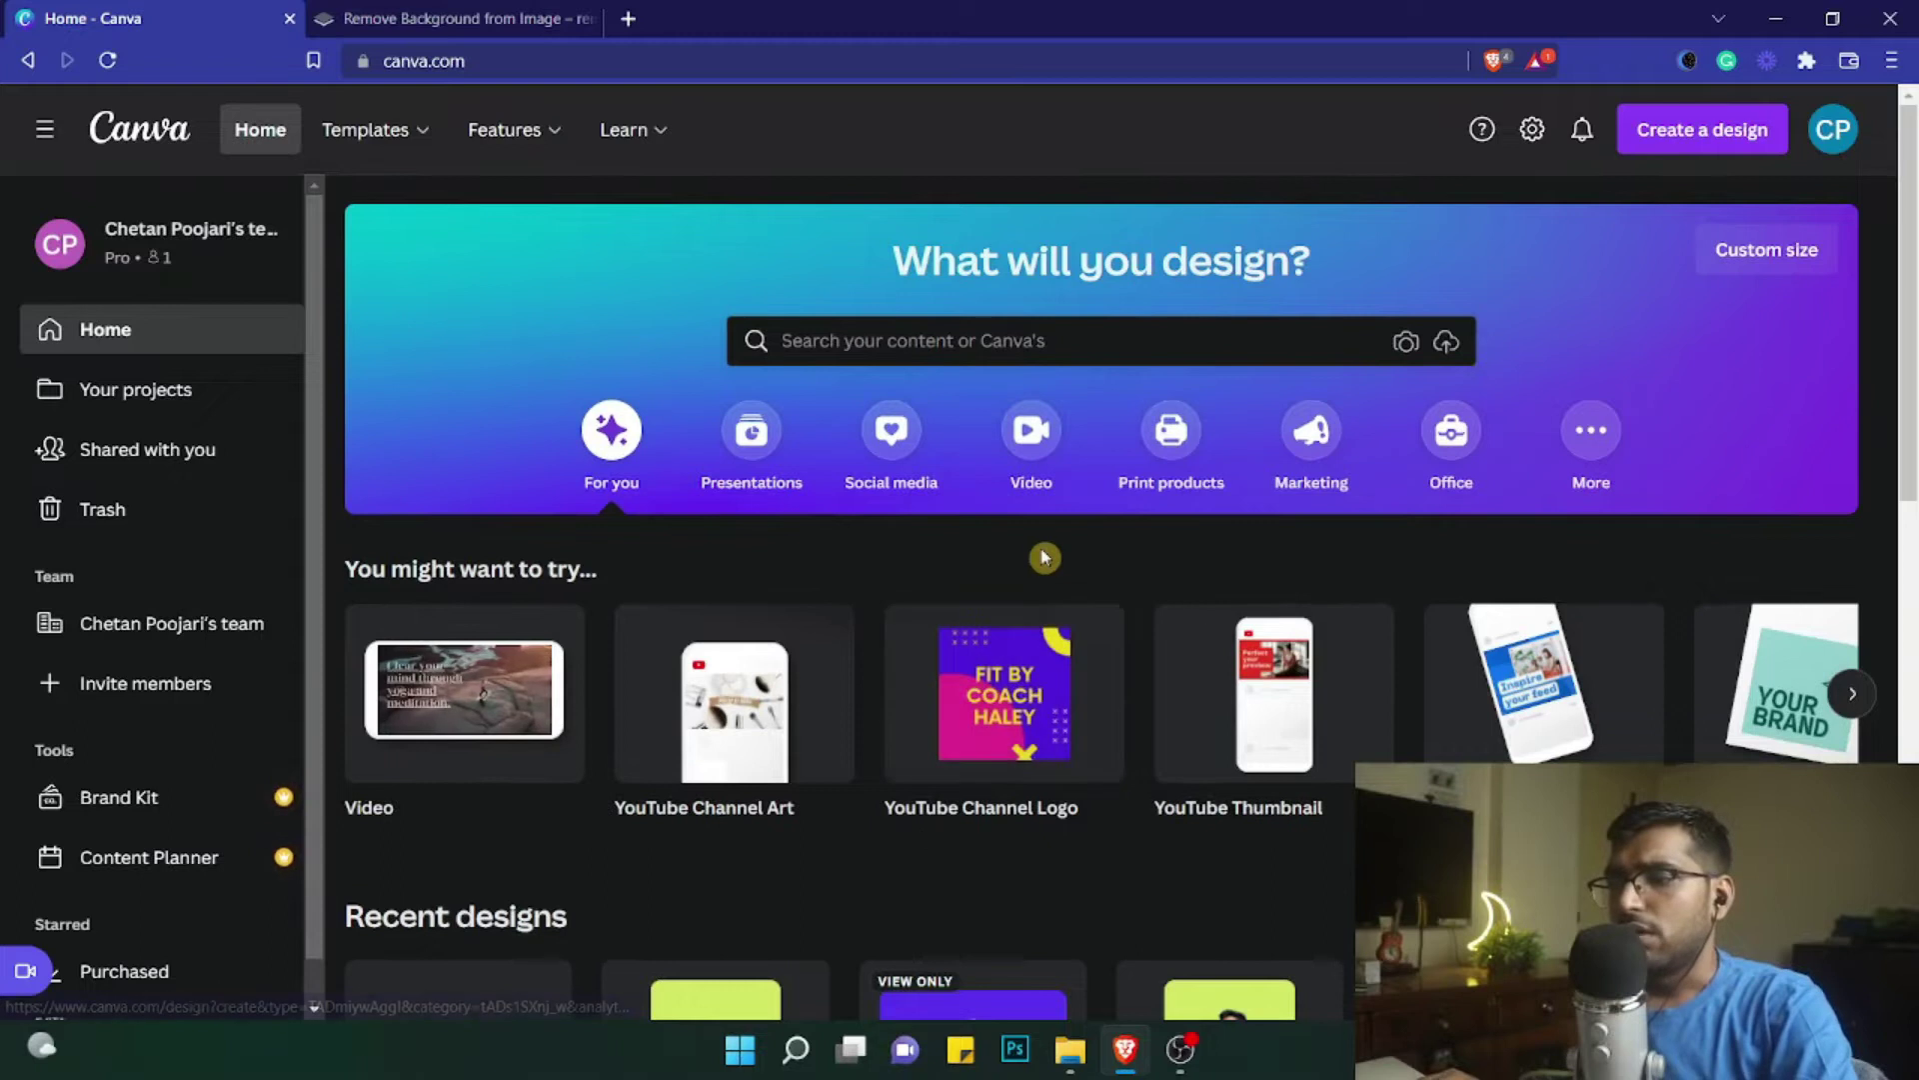
# Create a blank YouTube Thumbnail design and place the uploaded photo of the winking man, enlarged and centred on the page
pyautogui.click(1247, 696)
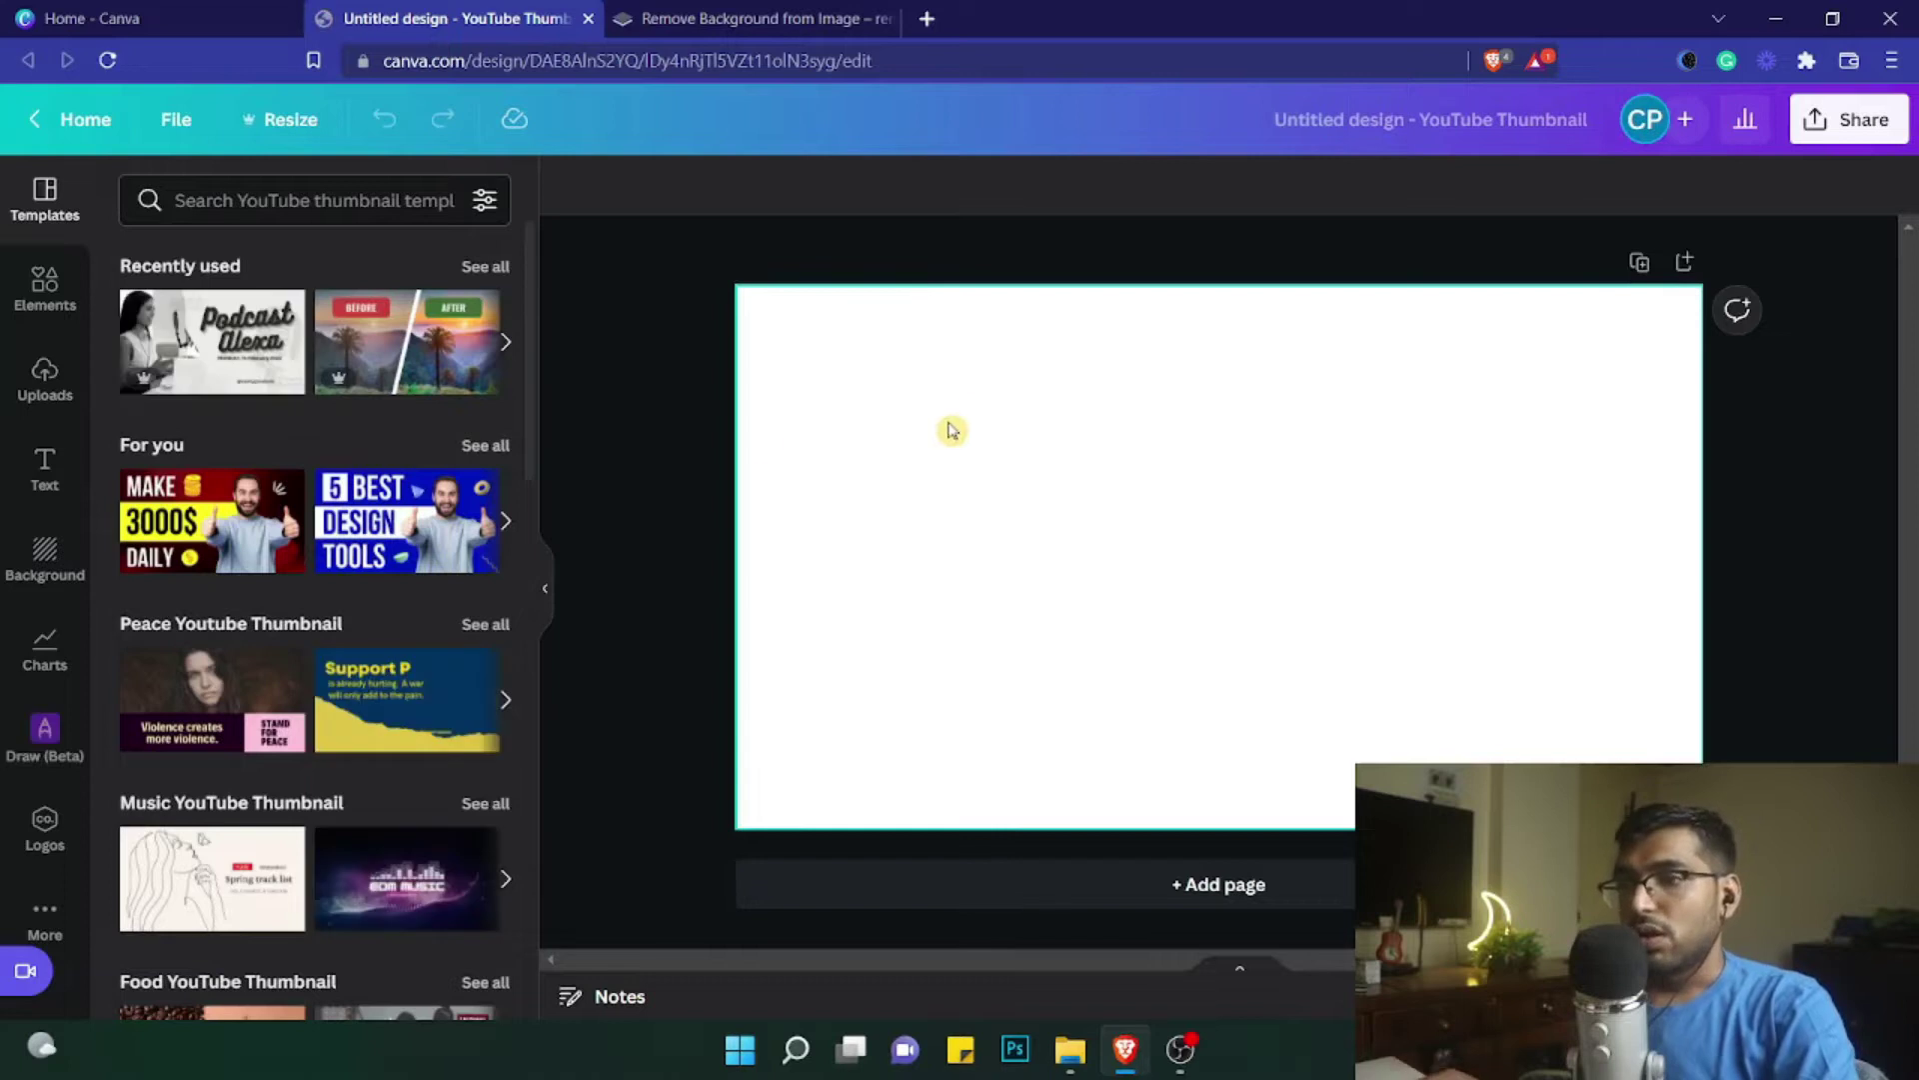
pyautogui.click(17, 393)
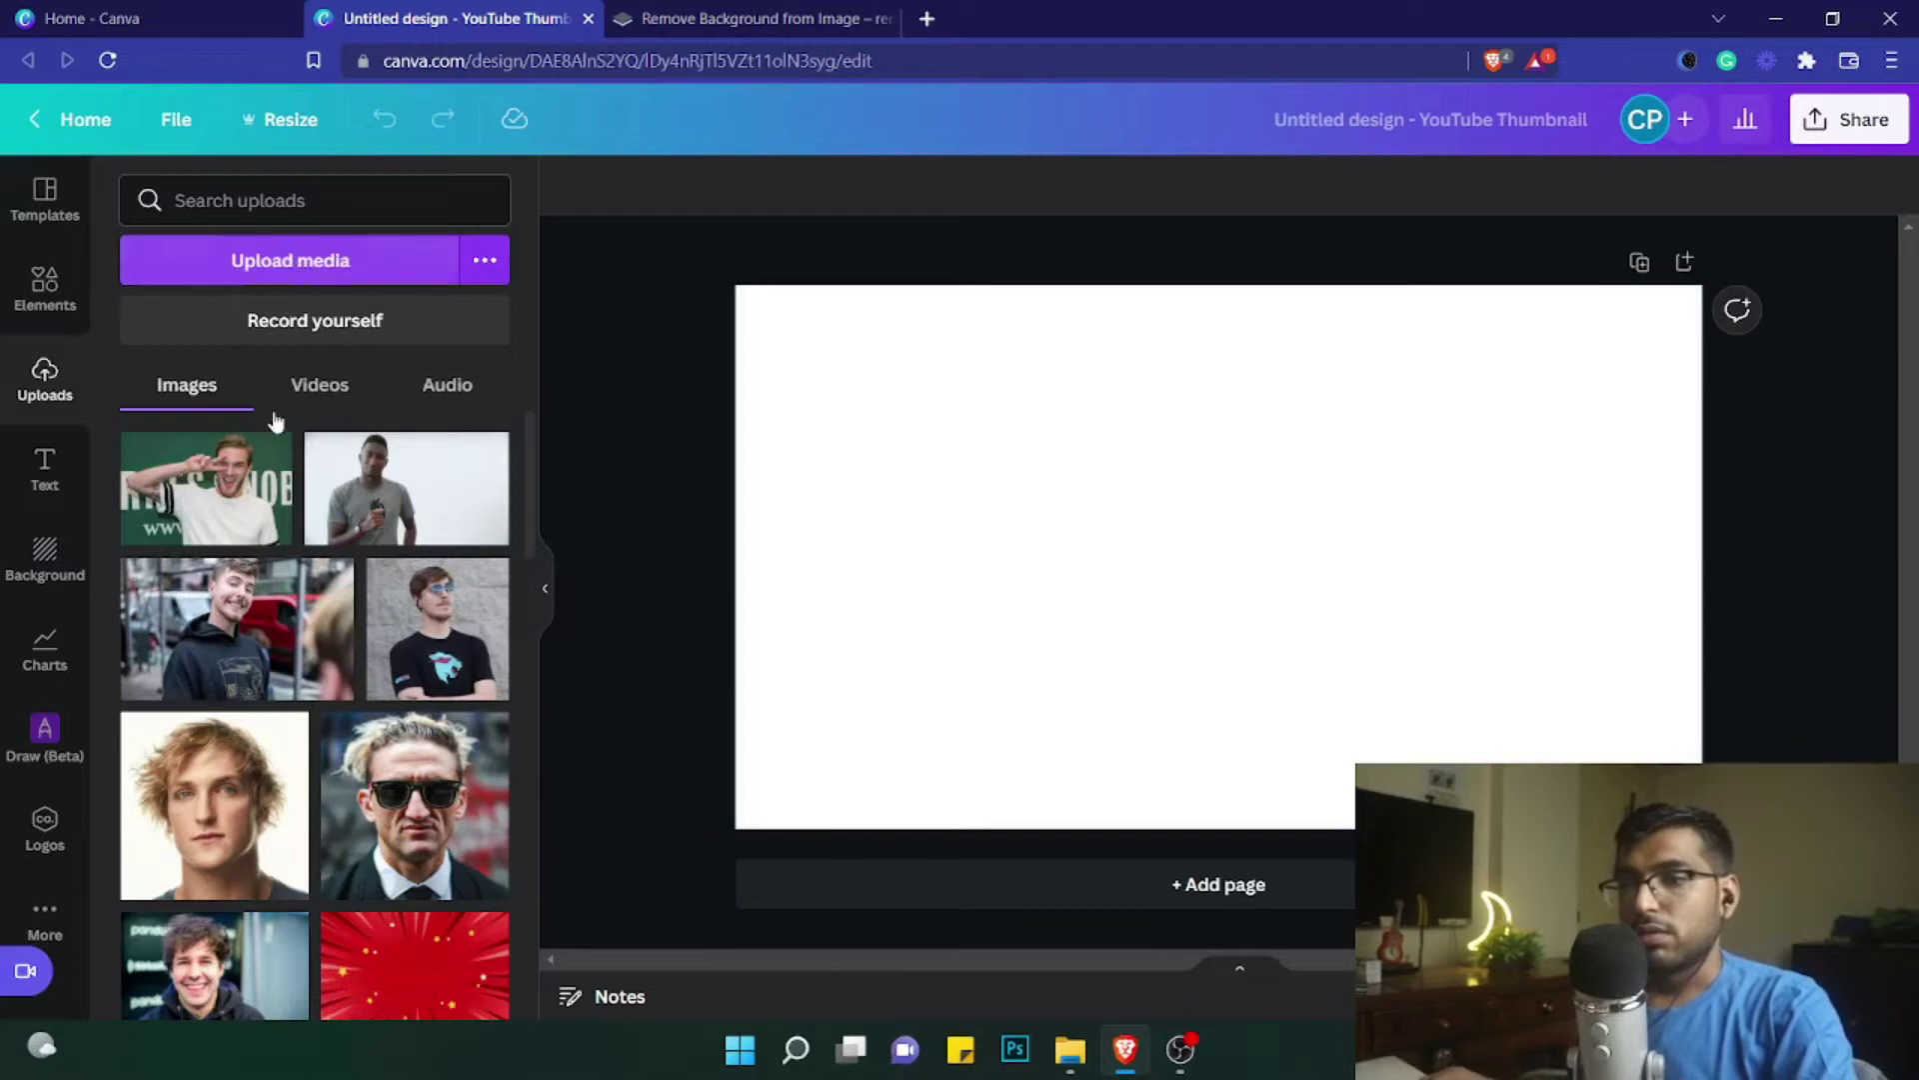
pyautogui.click(228, 494)
pyautogui.moveTo(1003, 698); pyautogui.dragTo(819, 822)
pyautogui.moveTo(1412, 408); pyautogui.dragTo(1552, 335)
pyautogui.moveTo(1379, 549); pyautogui.dragTo(1411, 529)
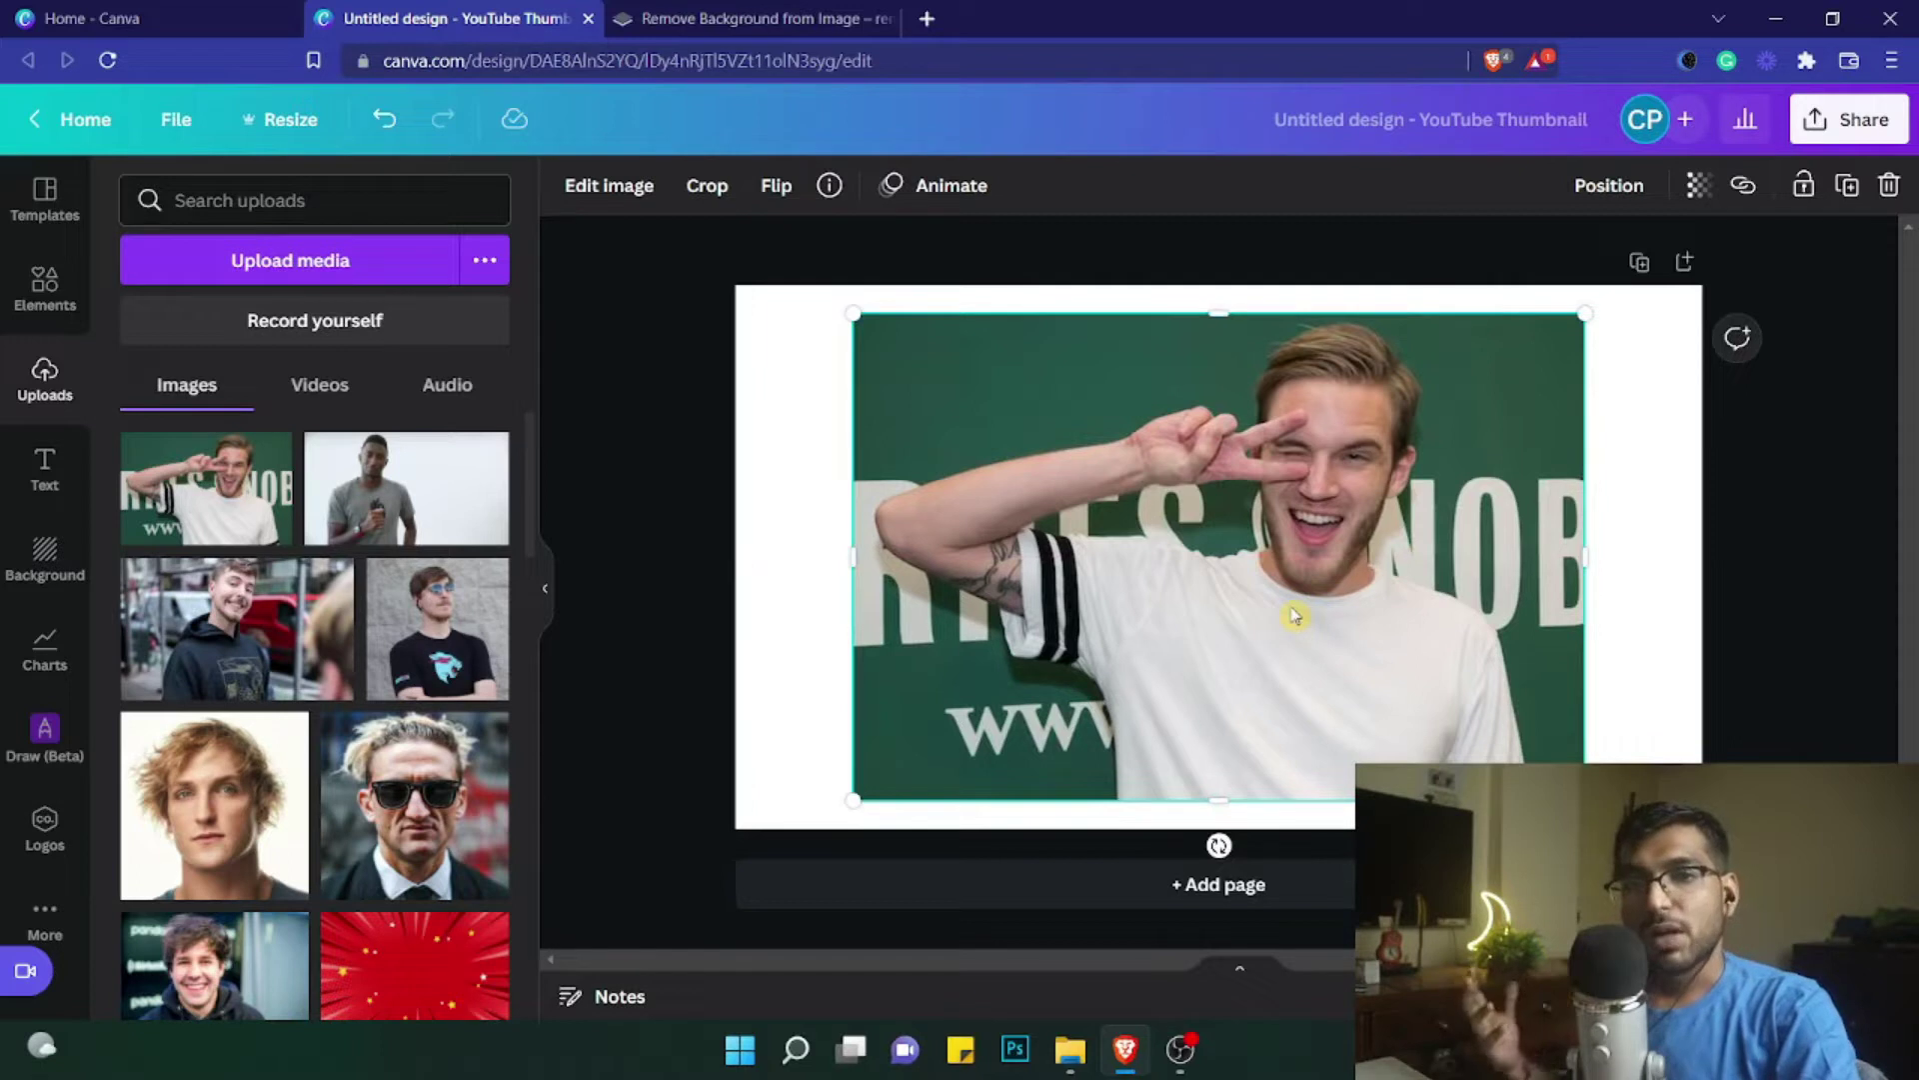
# Remove the photo's background with Background Remover and erase the leftover lettering between the raised arm and the shoulder
pyautogui.click(633, 210)
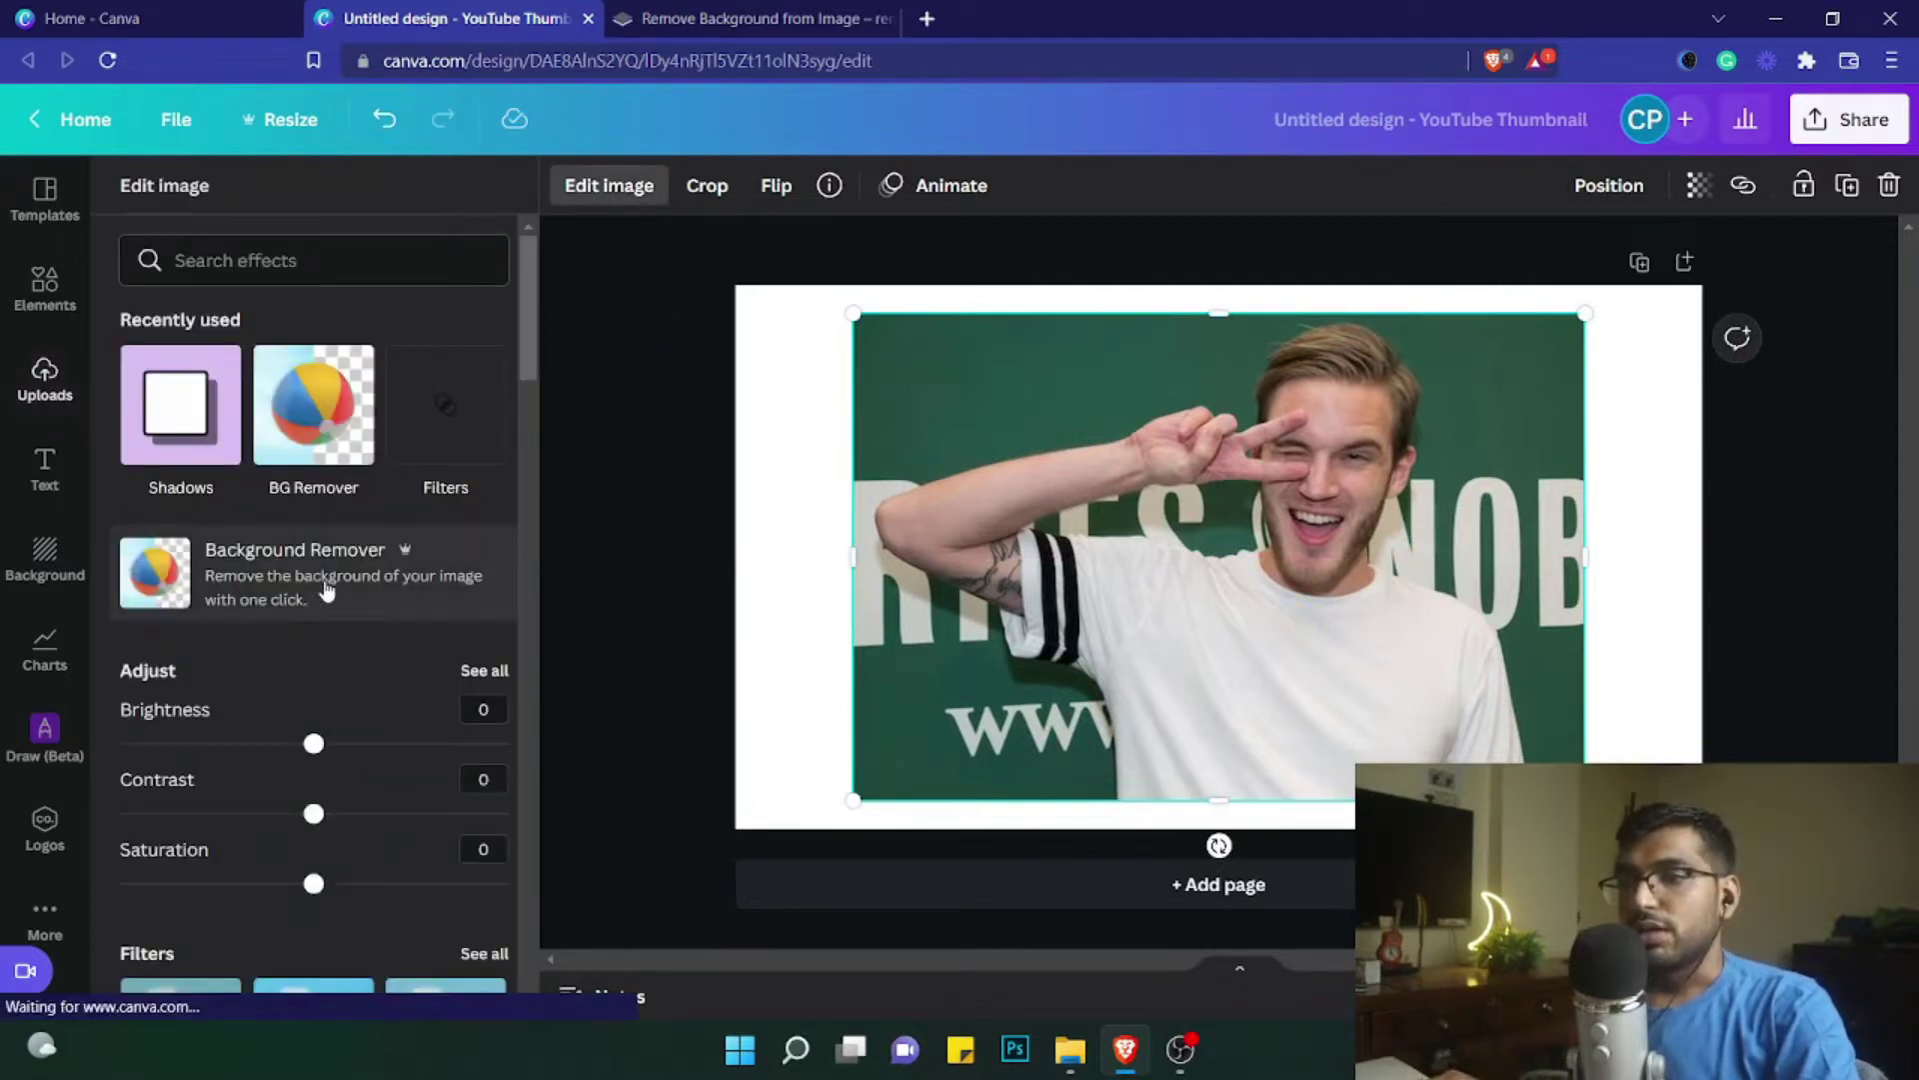
pyautogui.click(343, 593)
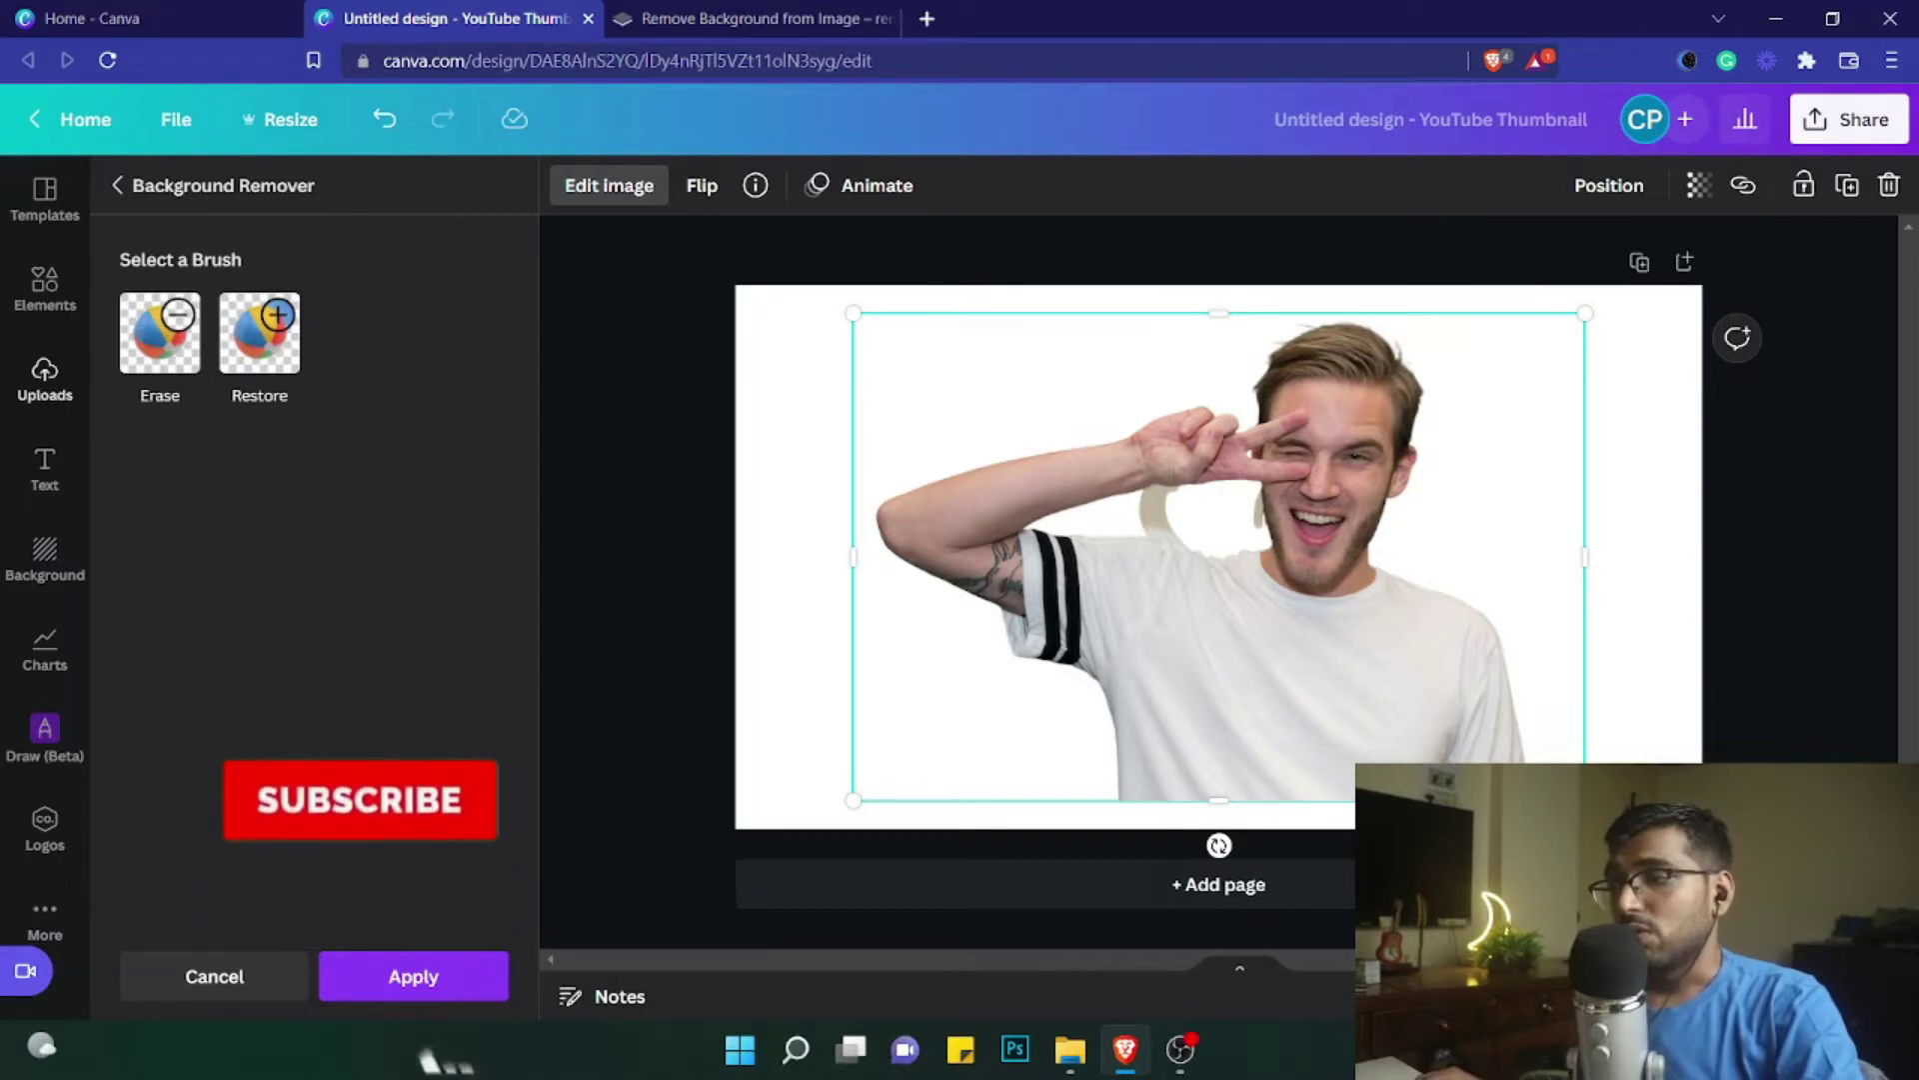
pyautogui.scroll(3, 1247, 577)
pyautogui.scroll(2, 1247, 577)
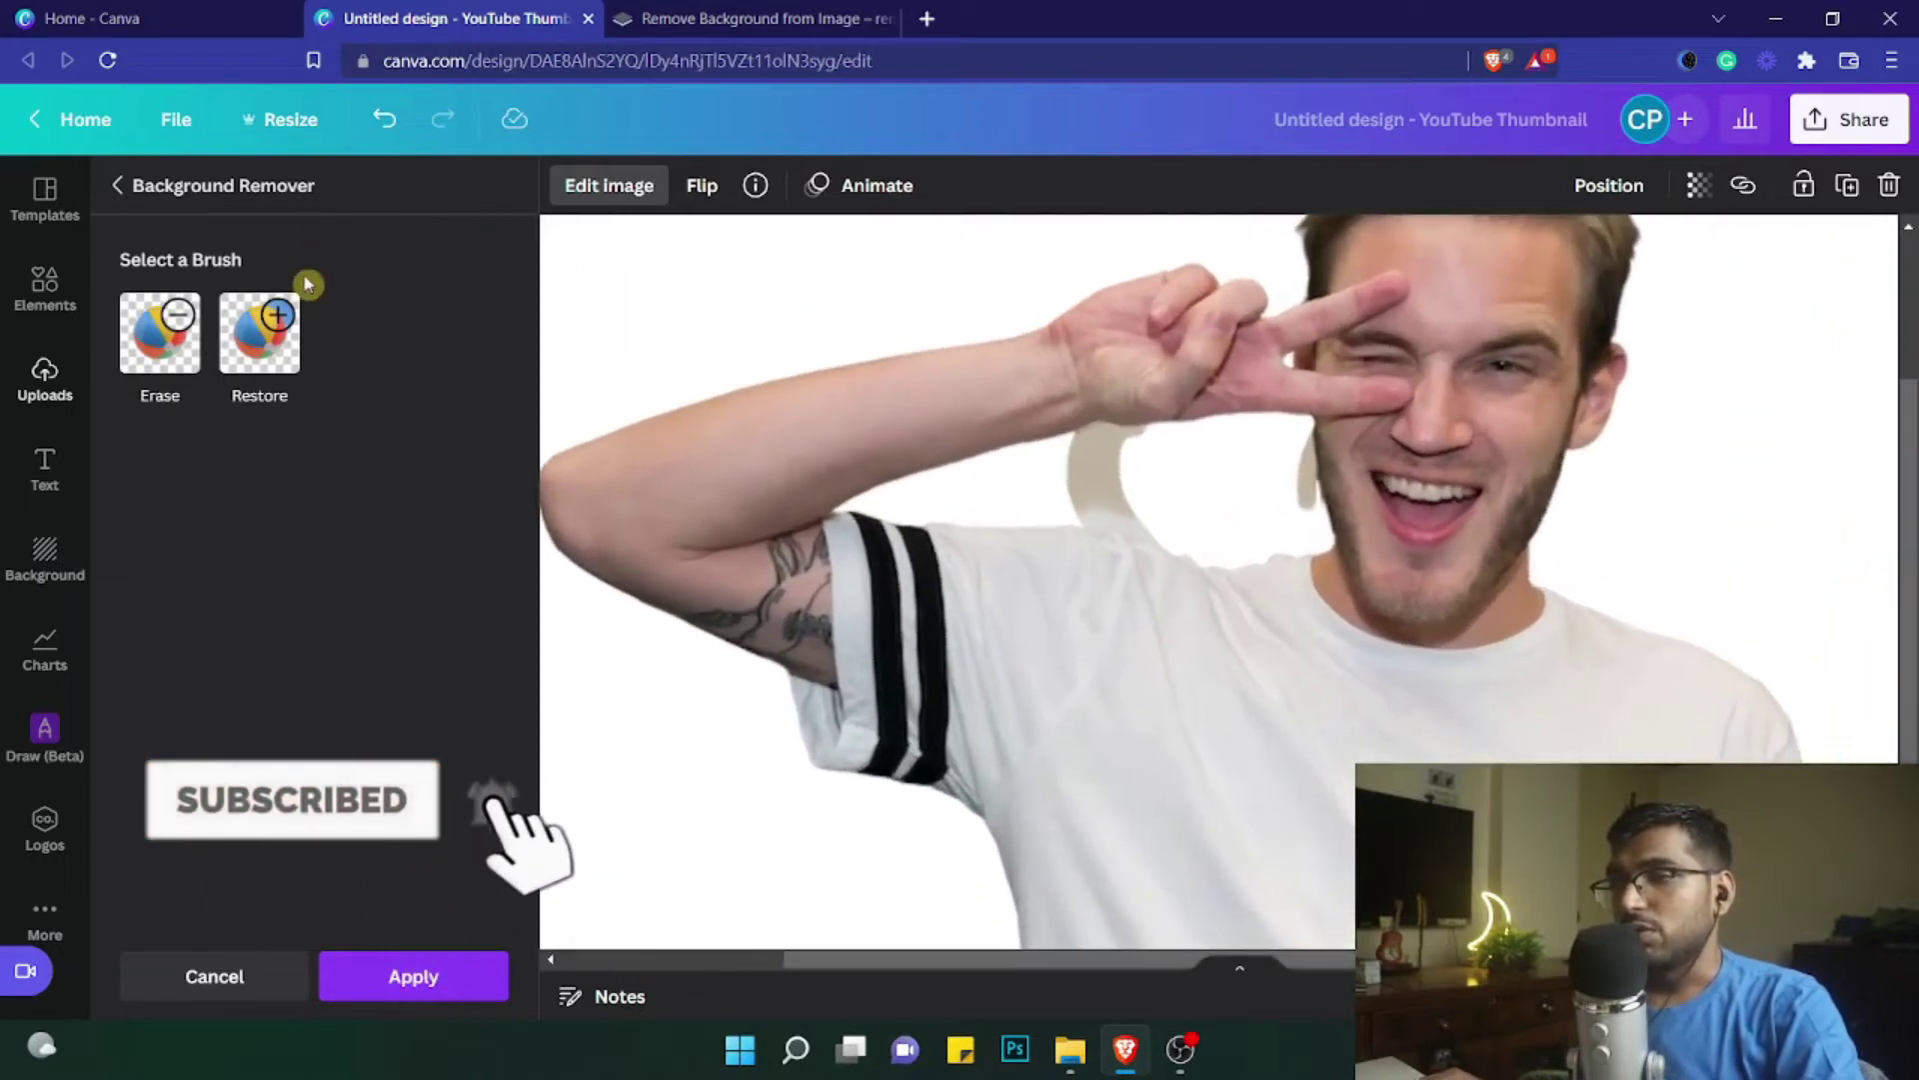
pyautogui.click(157, 375)
pyautogui.moveTo(1070, 480)
pyautogui.mouseDown()
pyautogui.moveTo(1135, 484)
pyautogui.moveTo(1101, 450)
pyautogui.moveTo(1082, 452)
pyautogui.moveTo(1199, 484)
pyautogui.moveTo(1284, 478)
pyautogui.mouseUp()
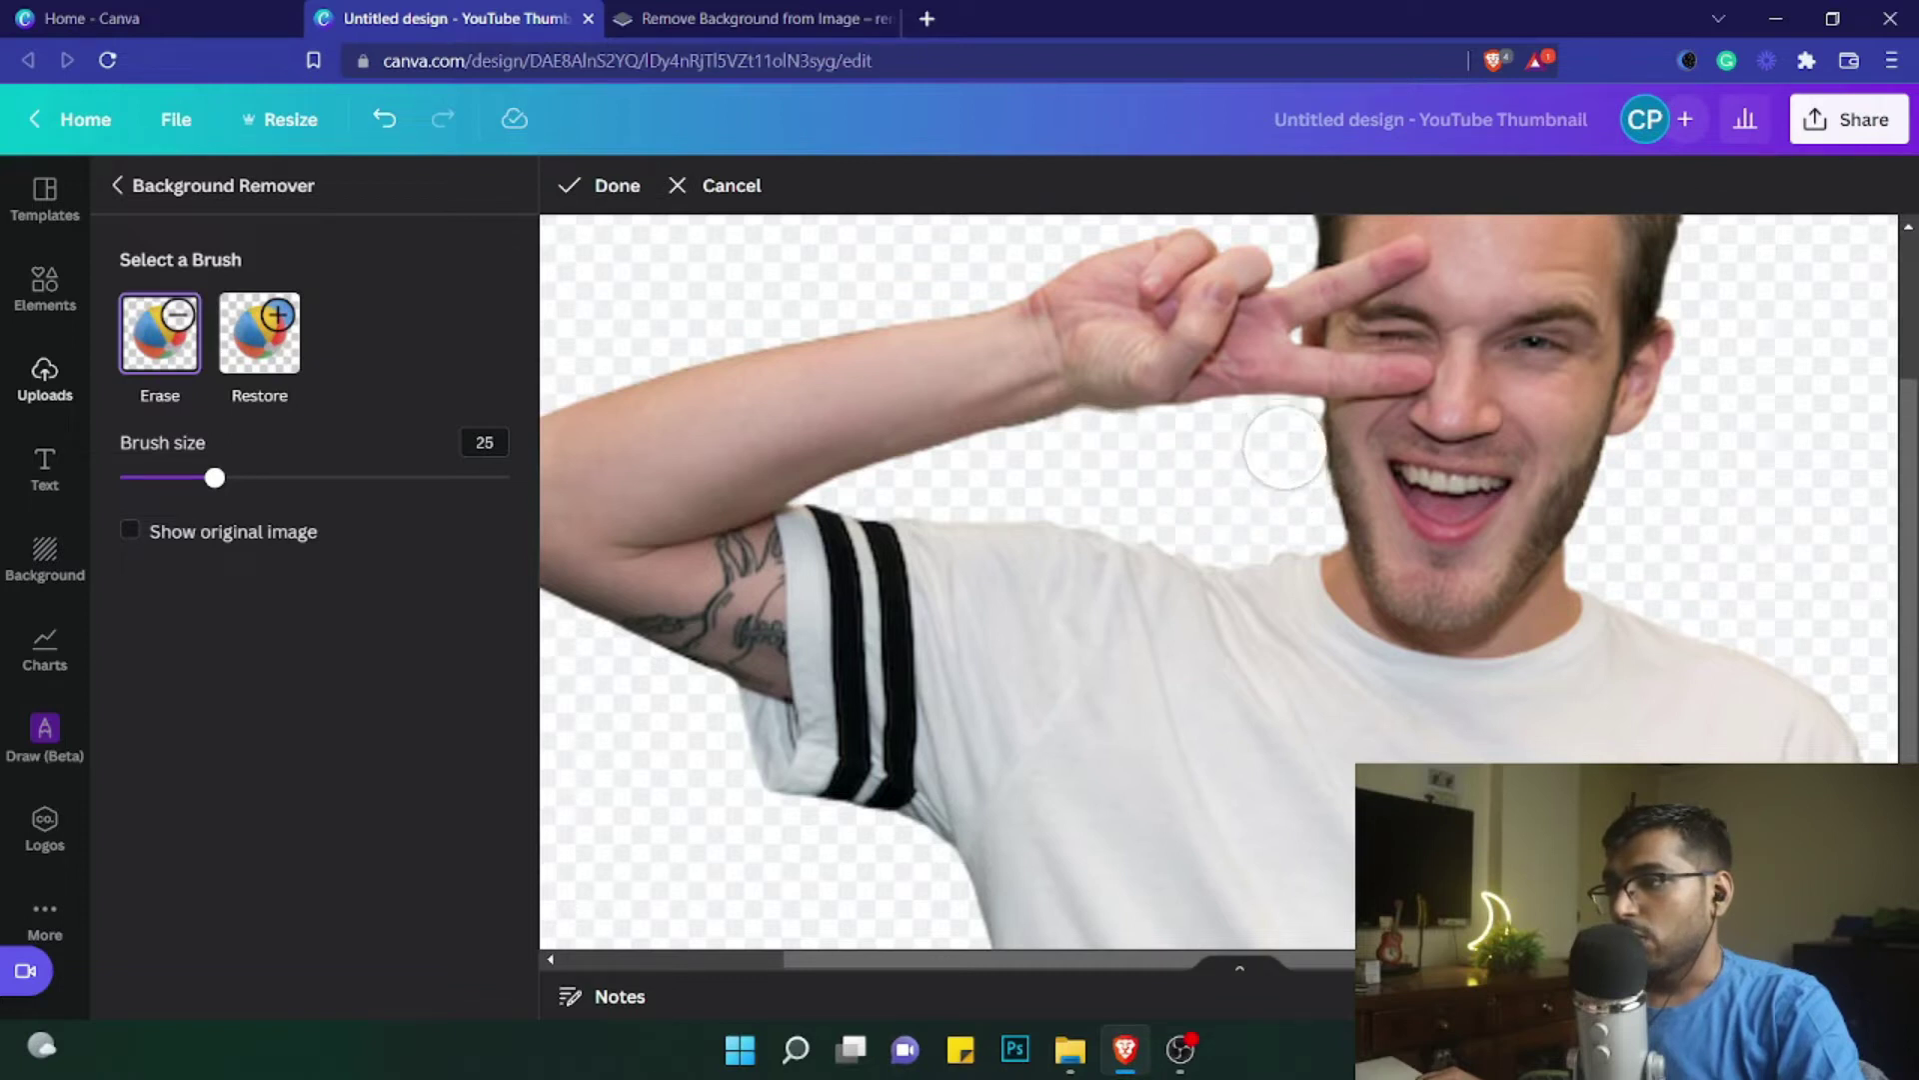
pyautogui.moveTo(215, 479); pyautogui.dragTo(170, 481)
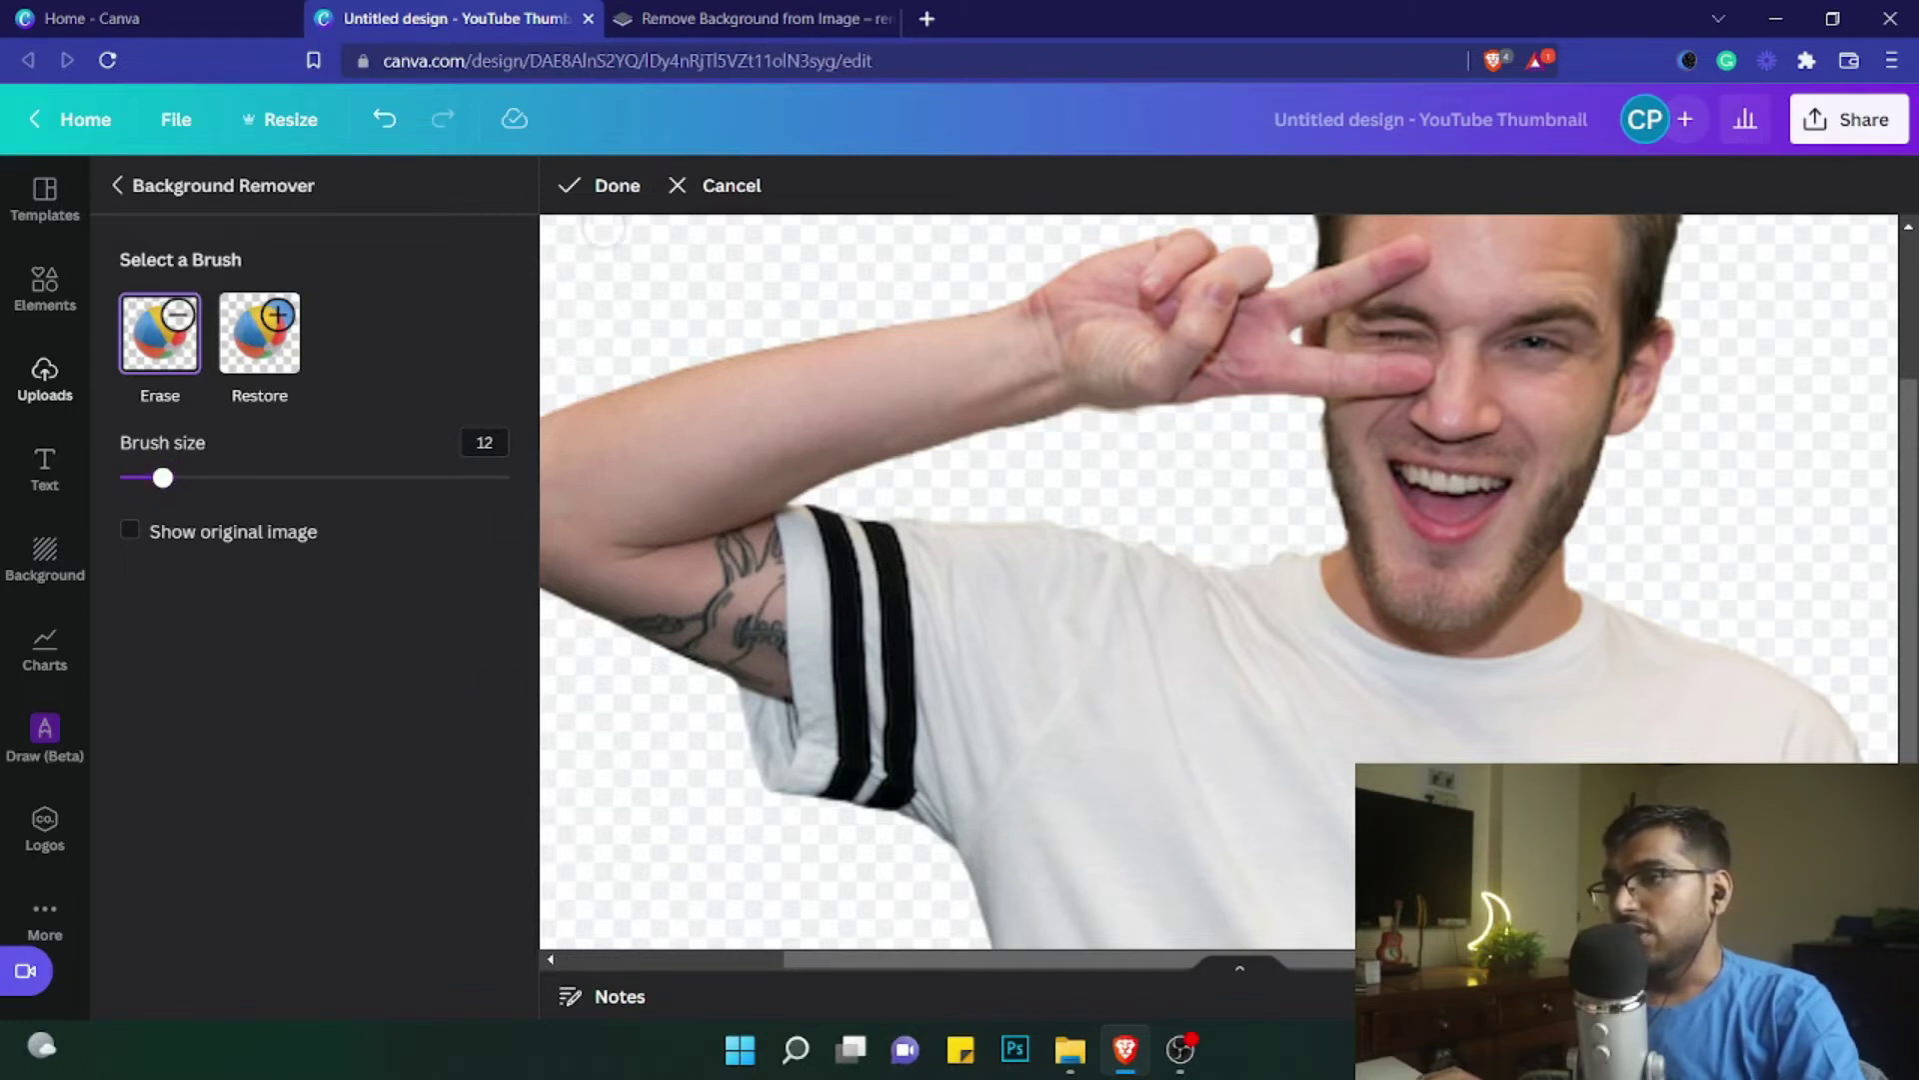
pyautogui.click(597, 186)
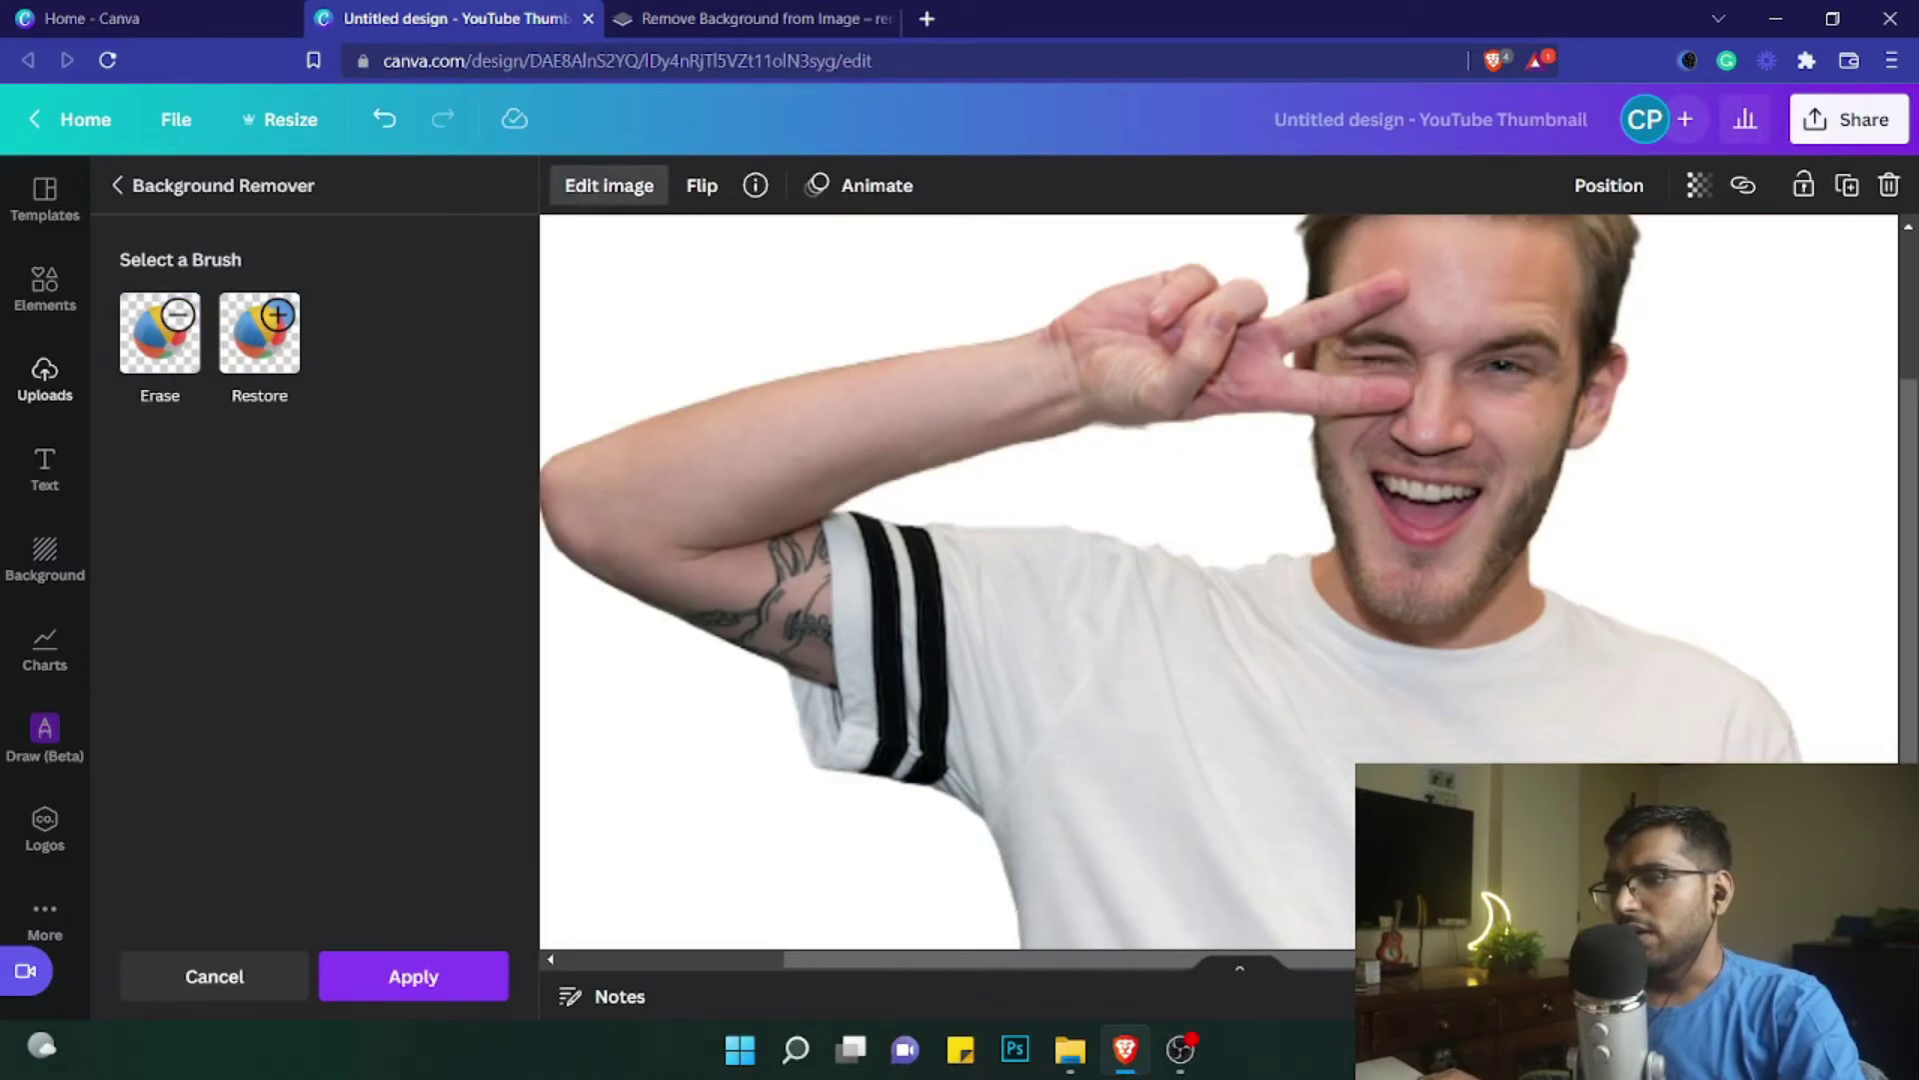
# Nudge the cutout slightly left and down, and download the design as a PNG with a transparent background
pyautogui.scroll(-5, 1170, 580)
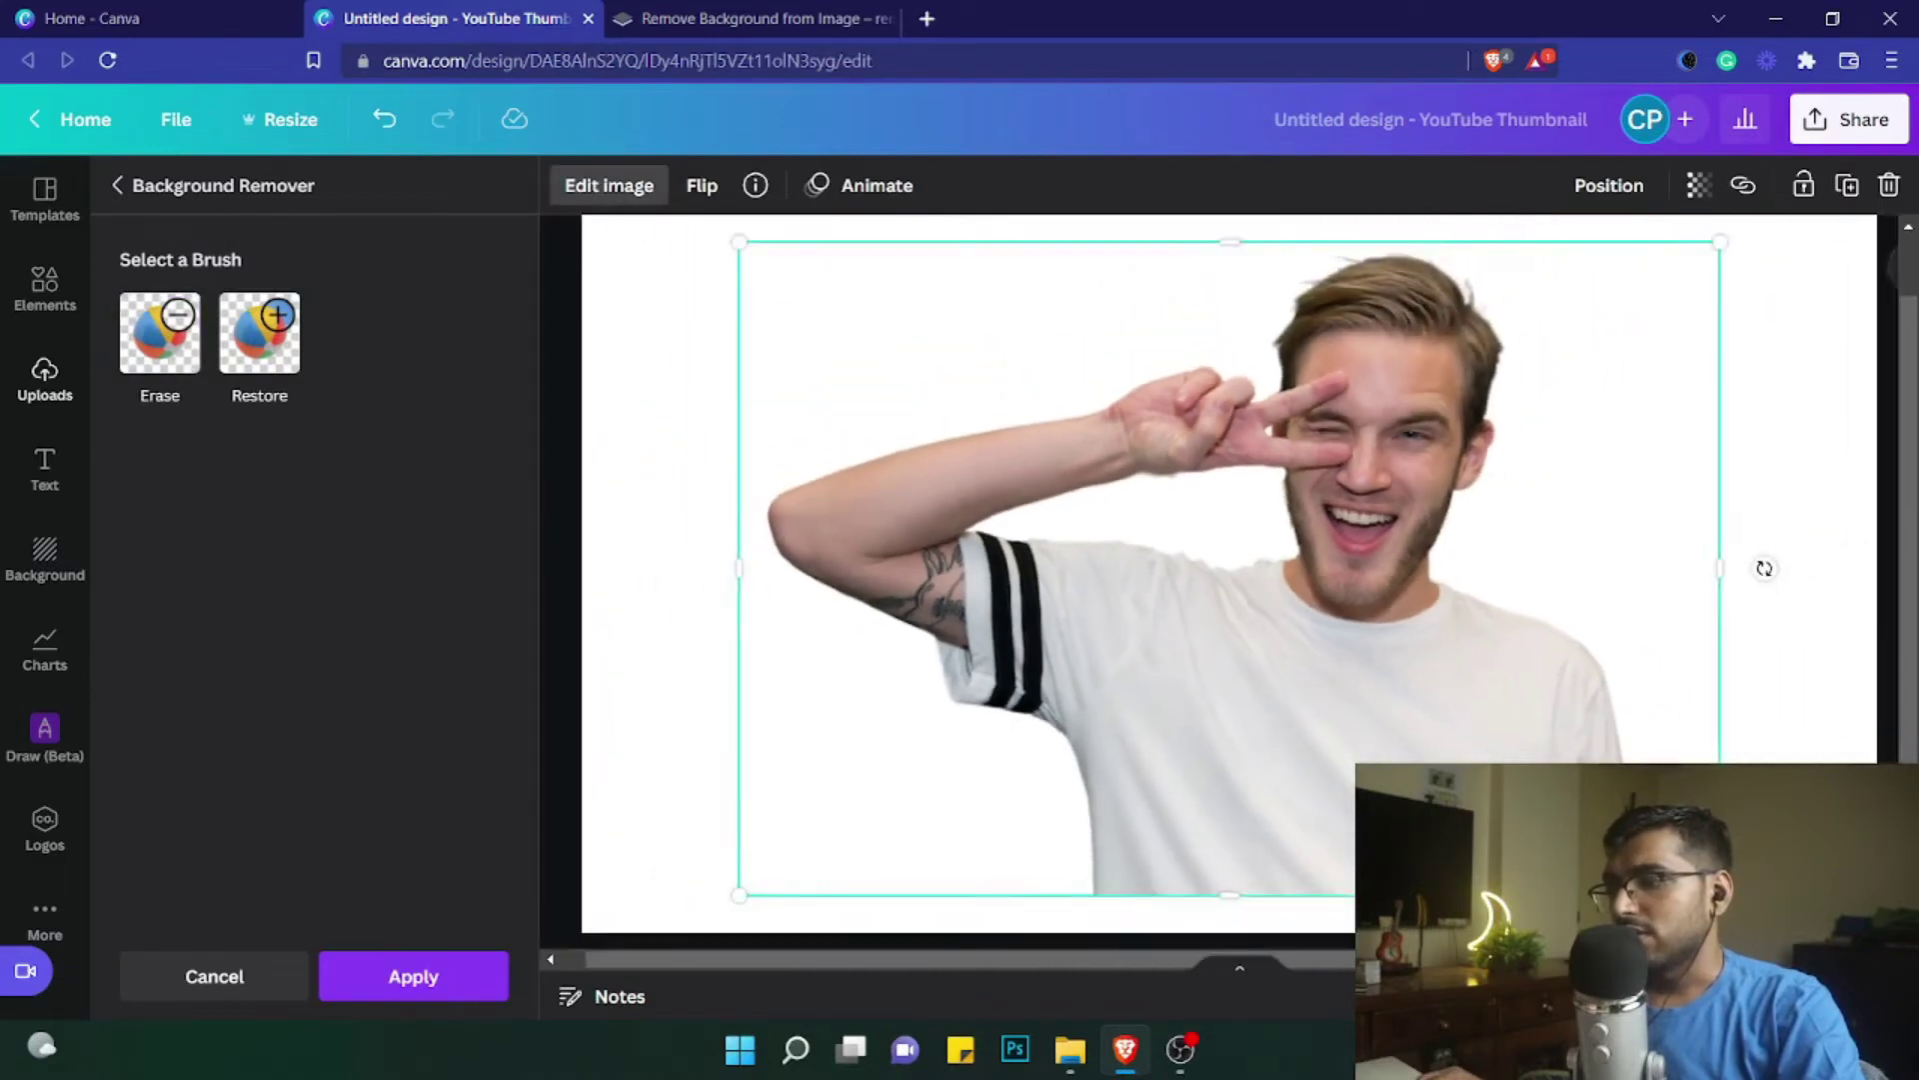
pyautogui.scroll(-1, 1398, 657)
pyautogui.moveTo(1292, 525)
pyautogui.mouseDown()
pyautogui.moveTo(1243, 581)
pyautogui.moveTo(1270, 518)
pyautogui.moveTo(1272, 539)
pyautogui.mouseUp()
pyautogui.scroll(1, 1436, 618)
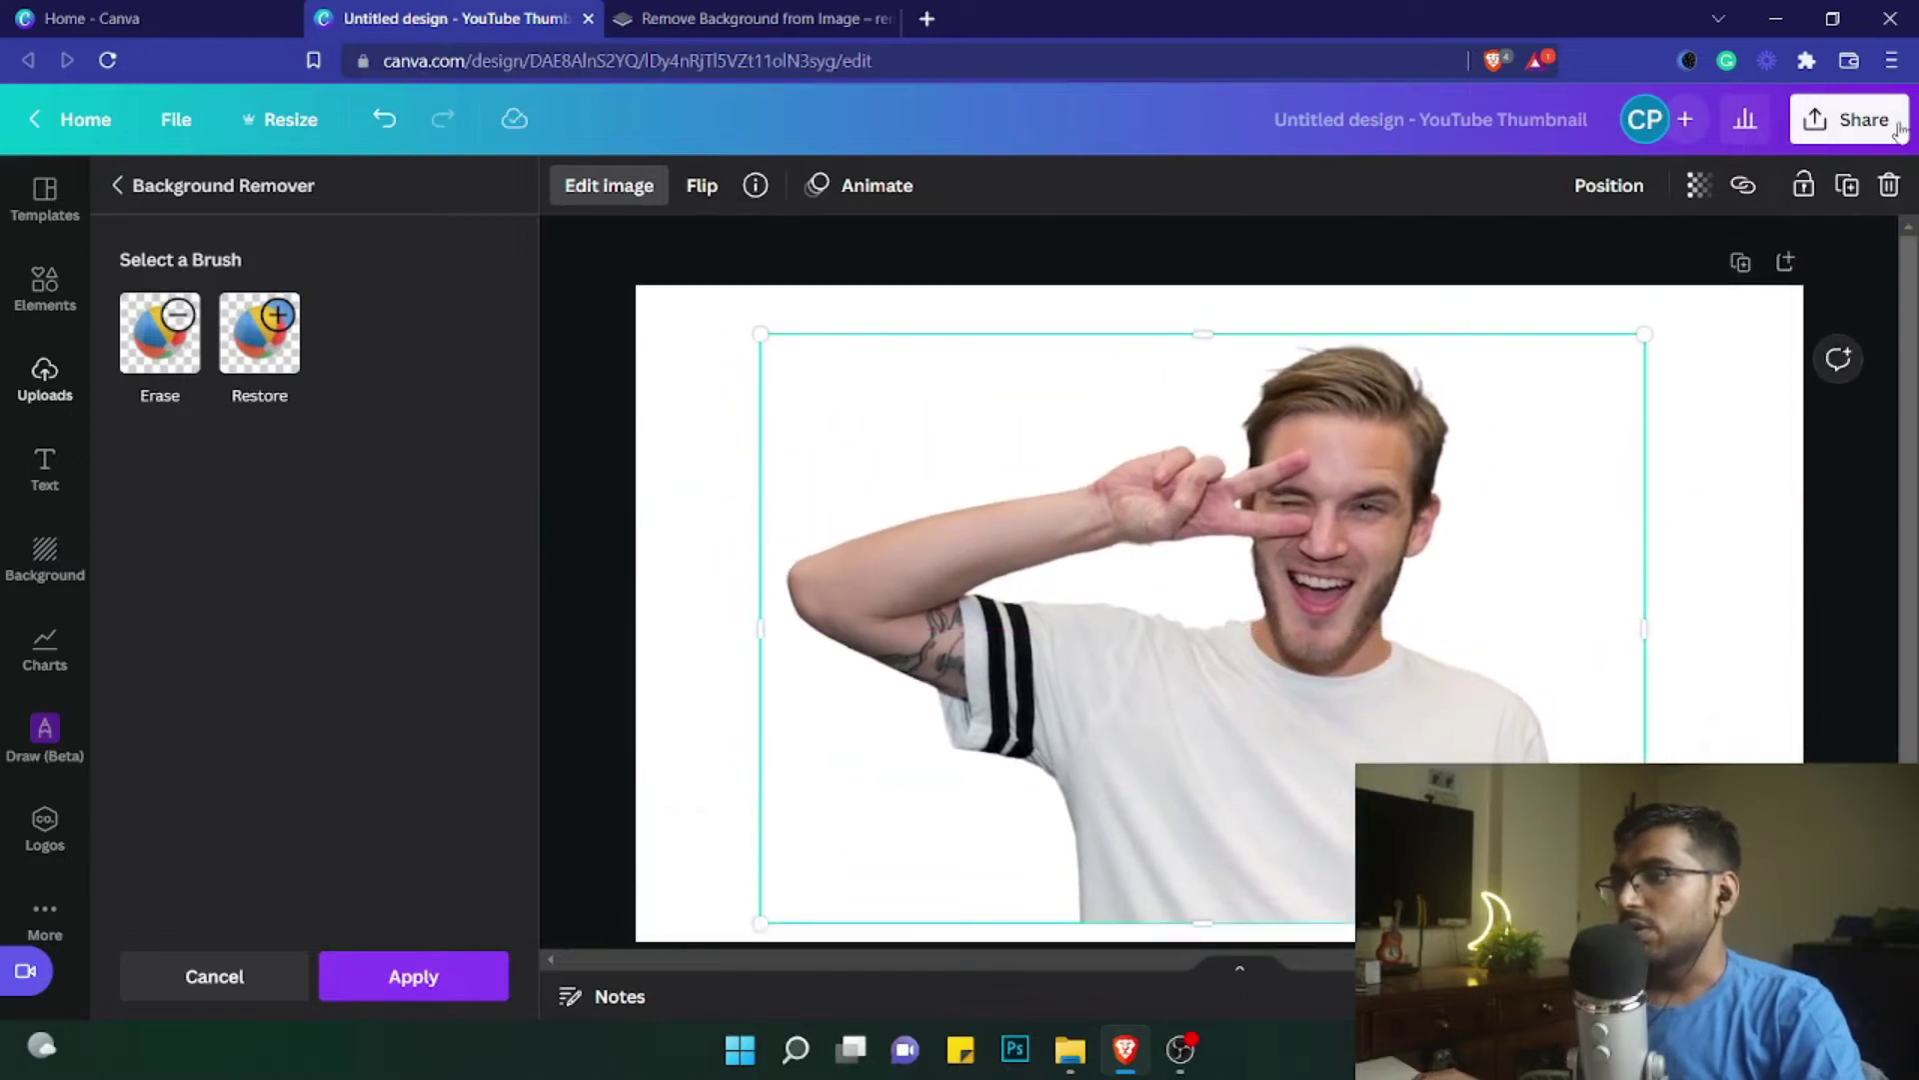
pyautogui.click(1861, 120)
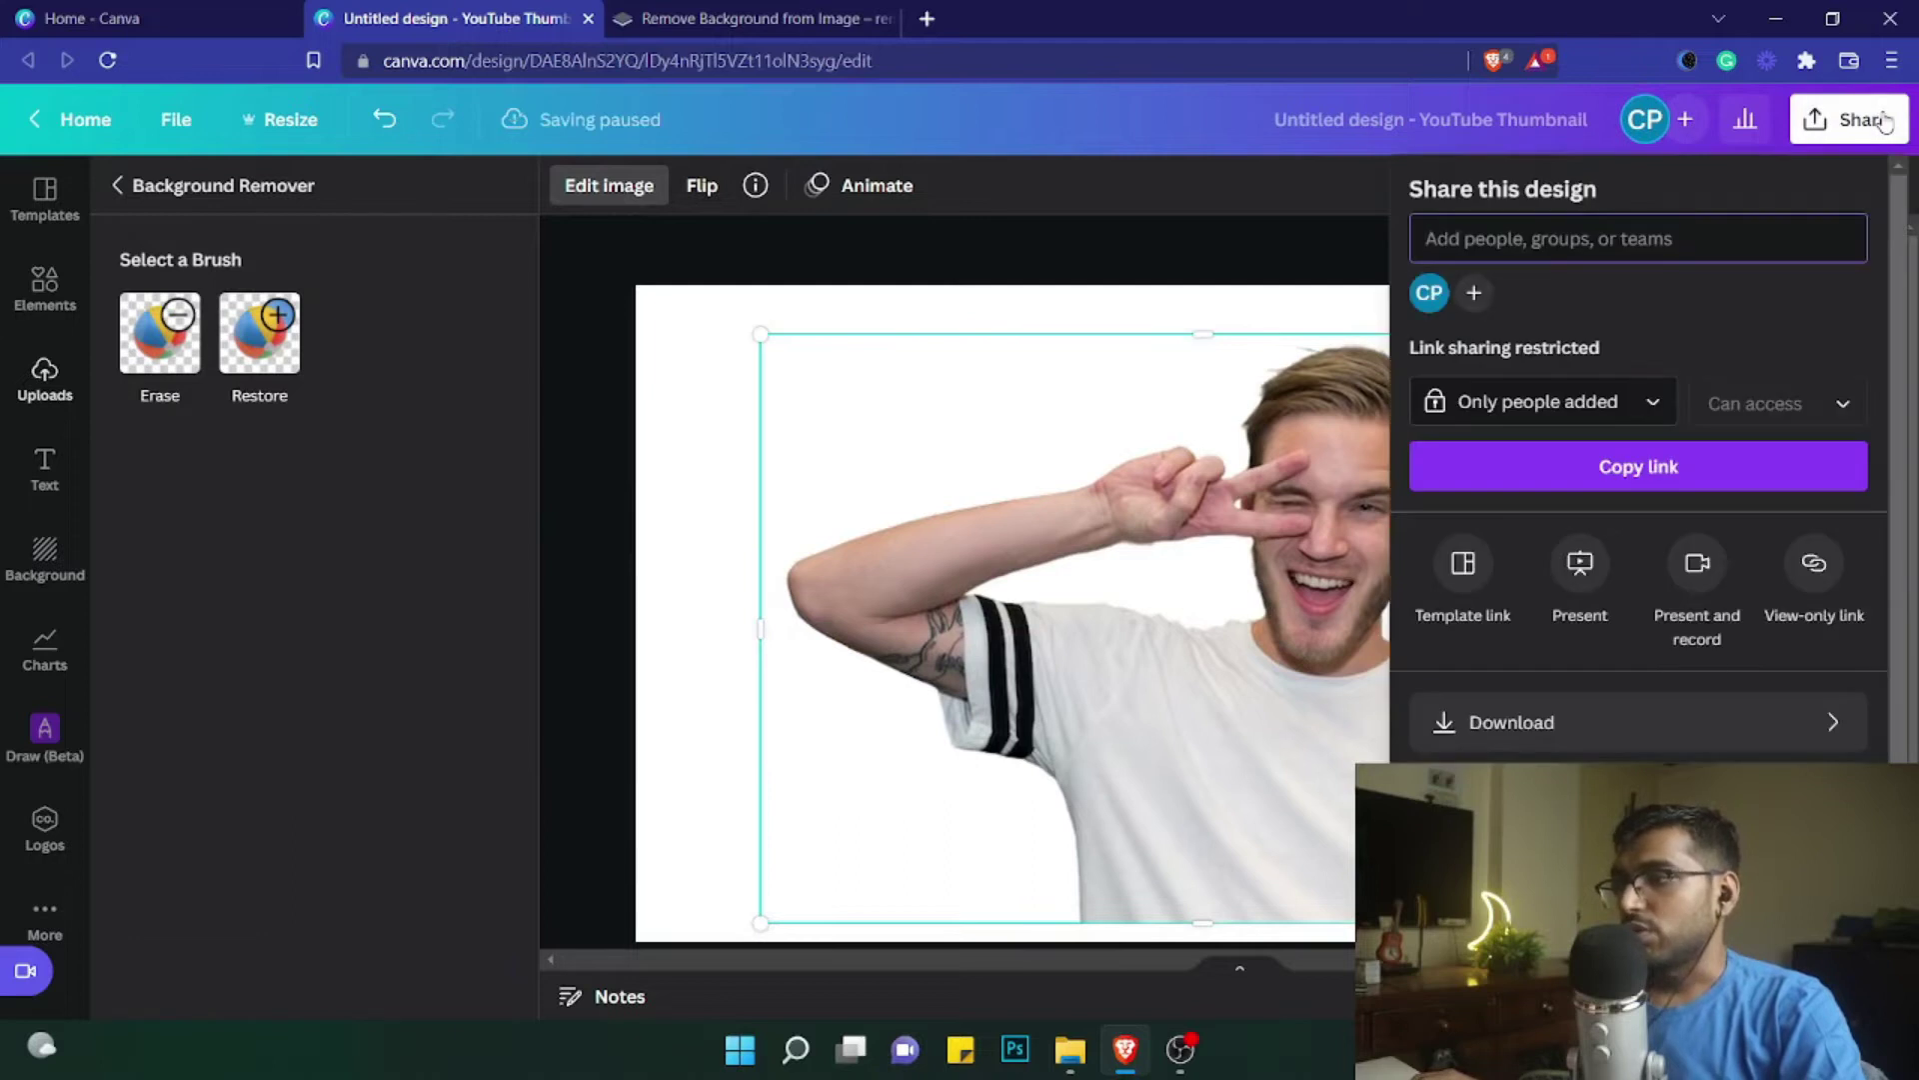
pyautogui.click(1667, 736)
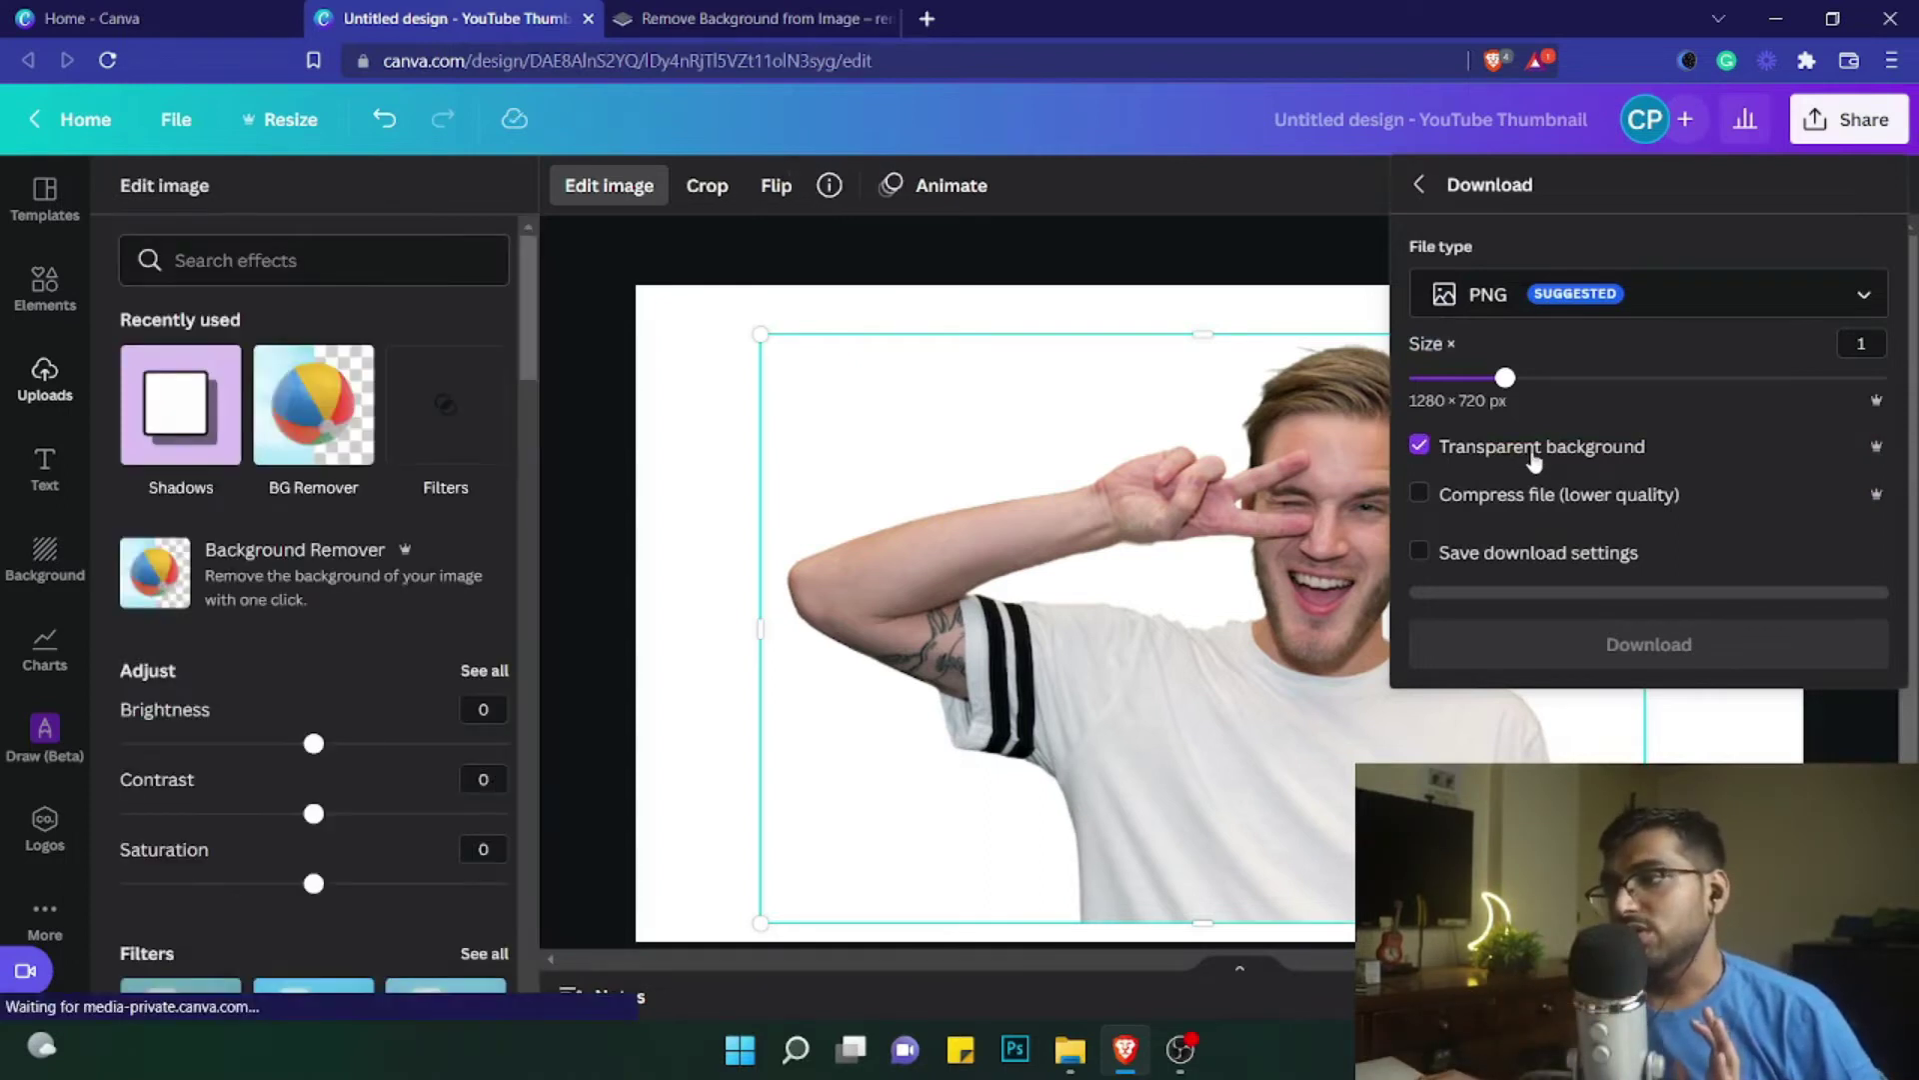
pyautogui.click(1629, 658)
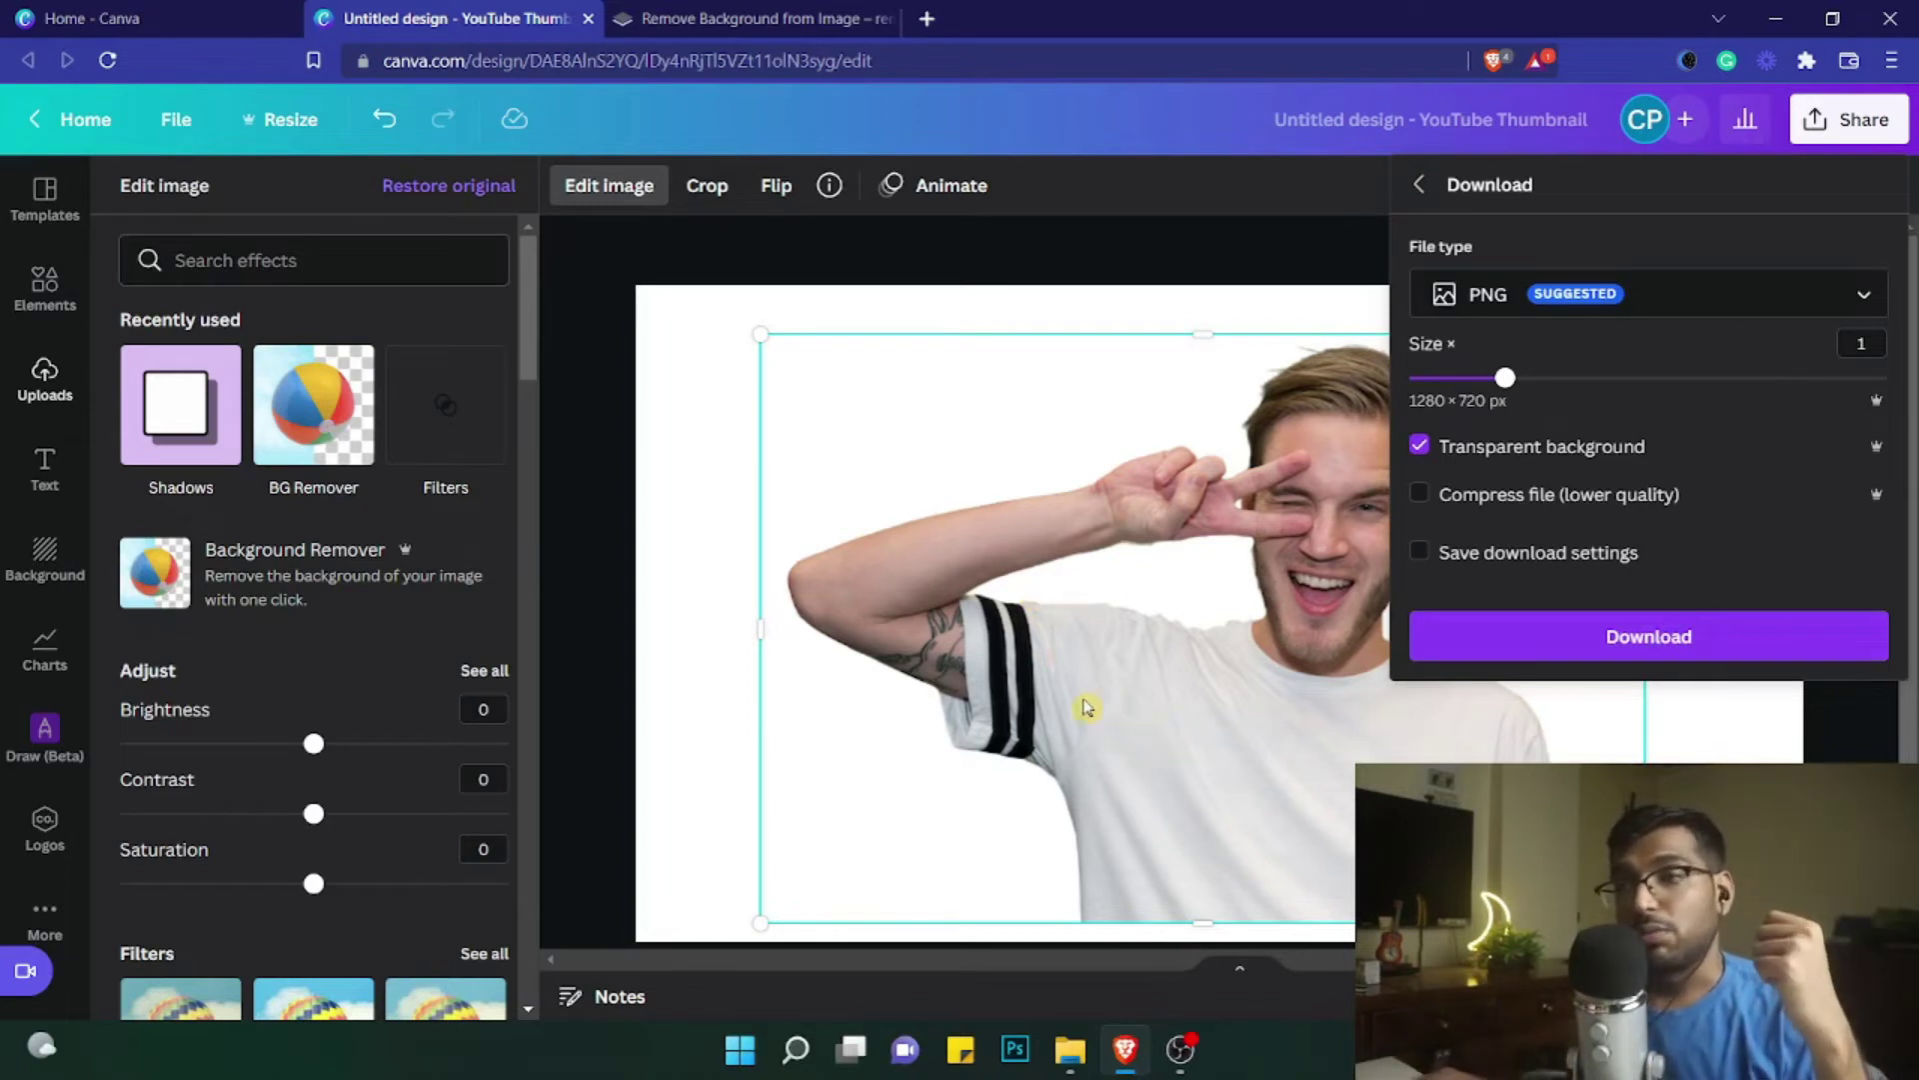
pyautogui.press('Escape')
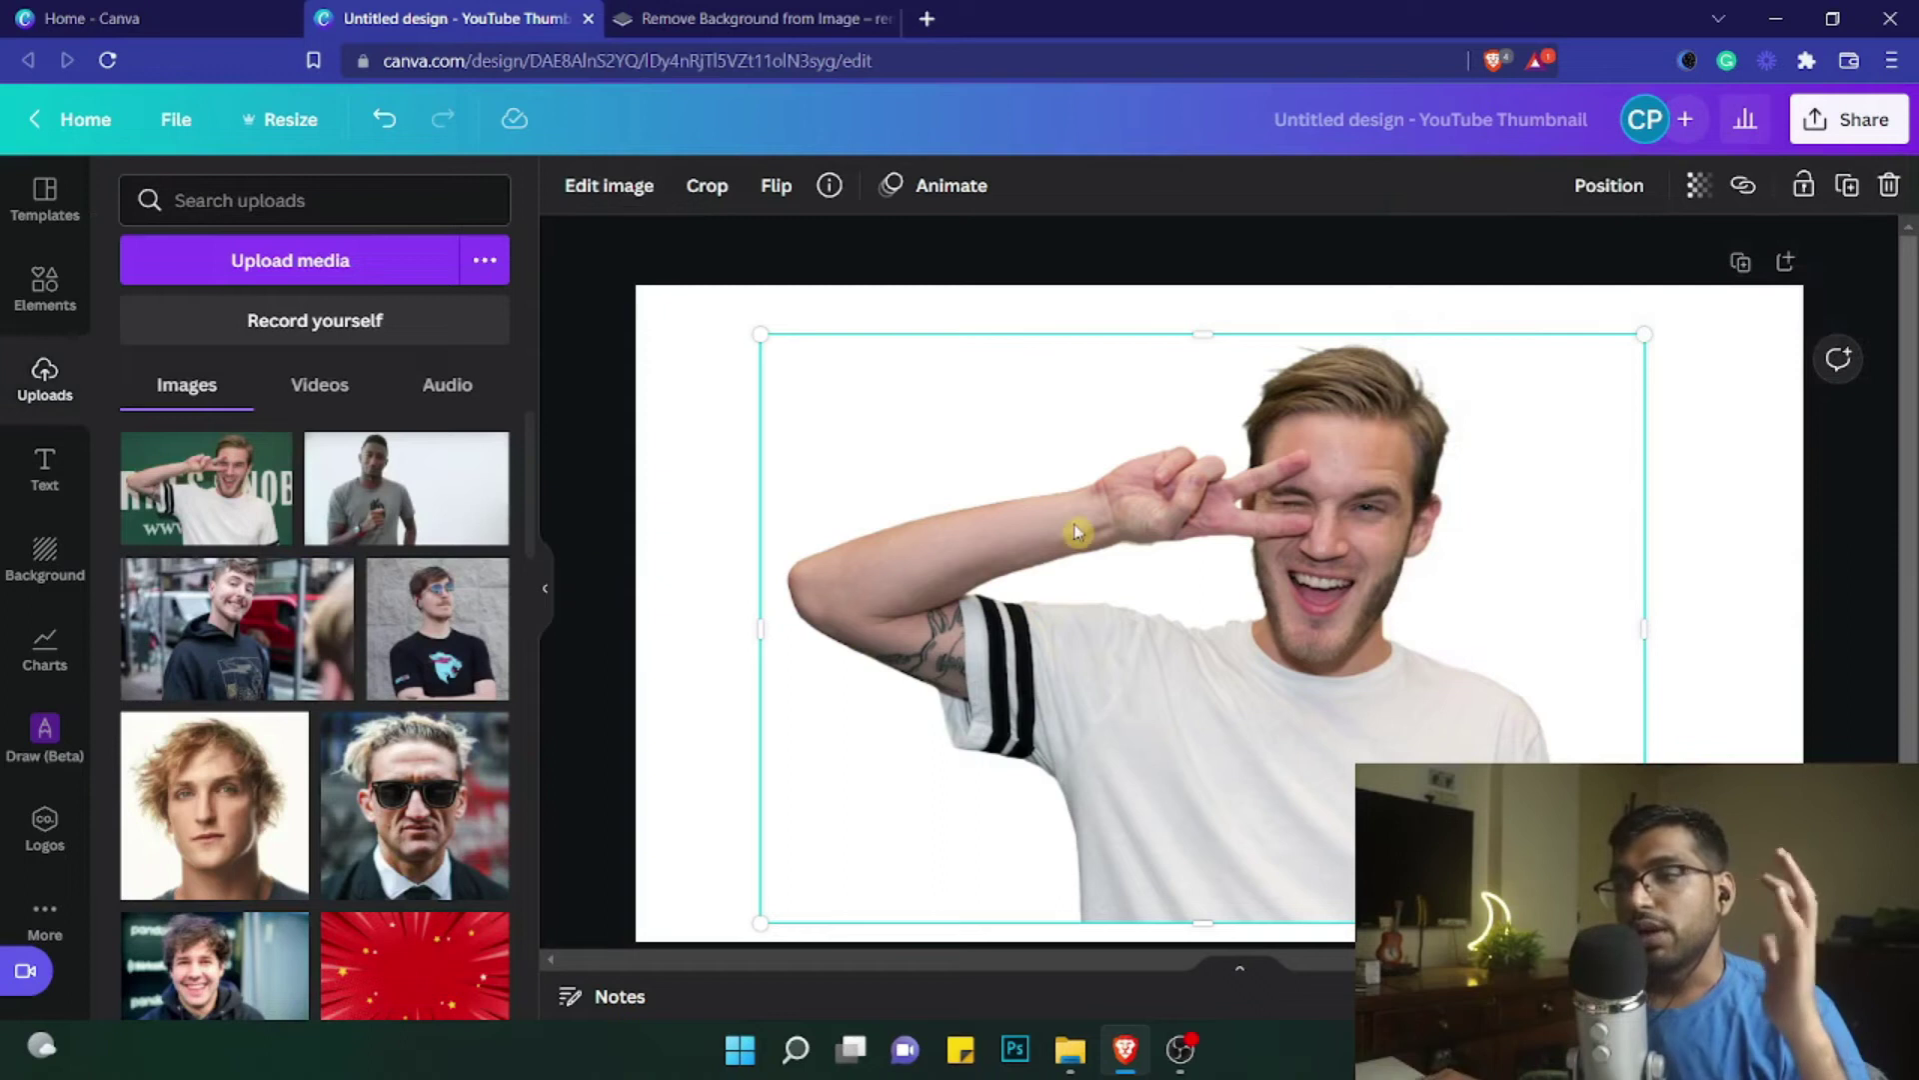
# Apply the recently used lime-green gradient background, and enlarge the cutout so it rests on the page's bottom edge
pyautogui.click(50, 562)
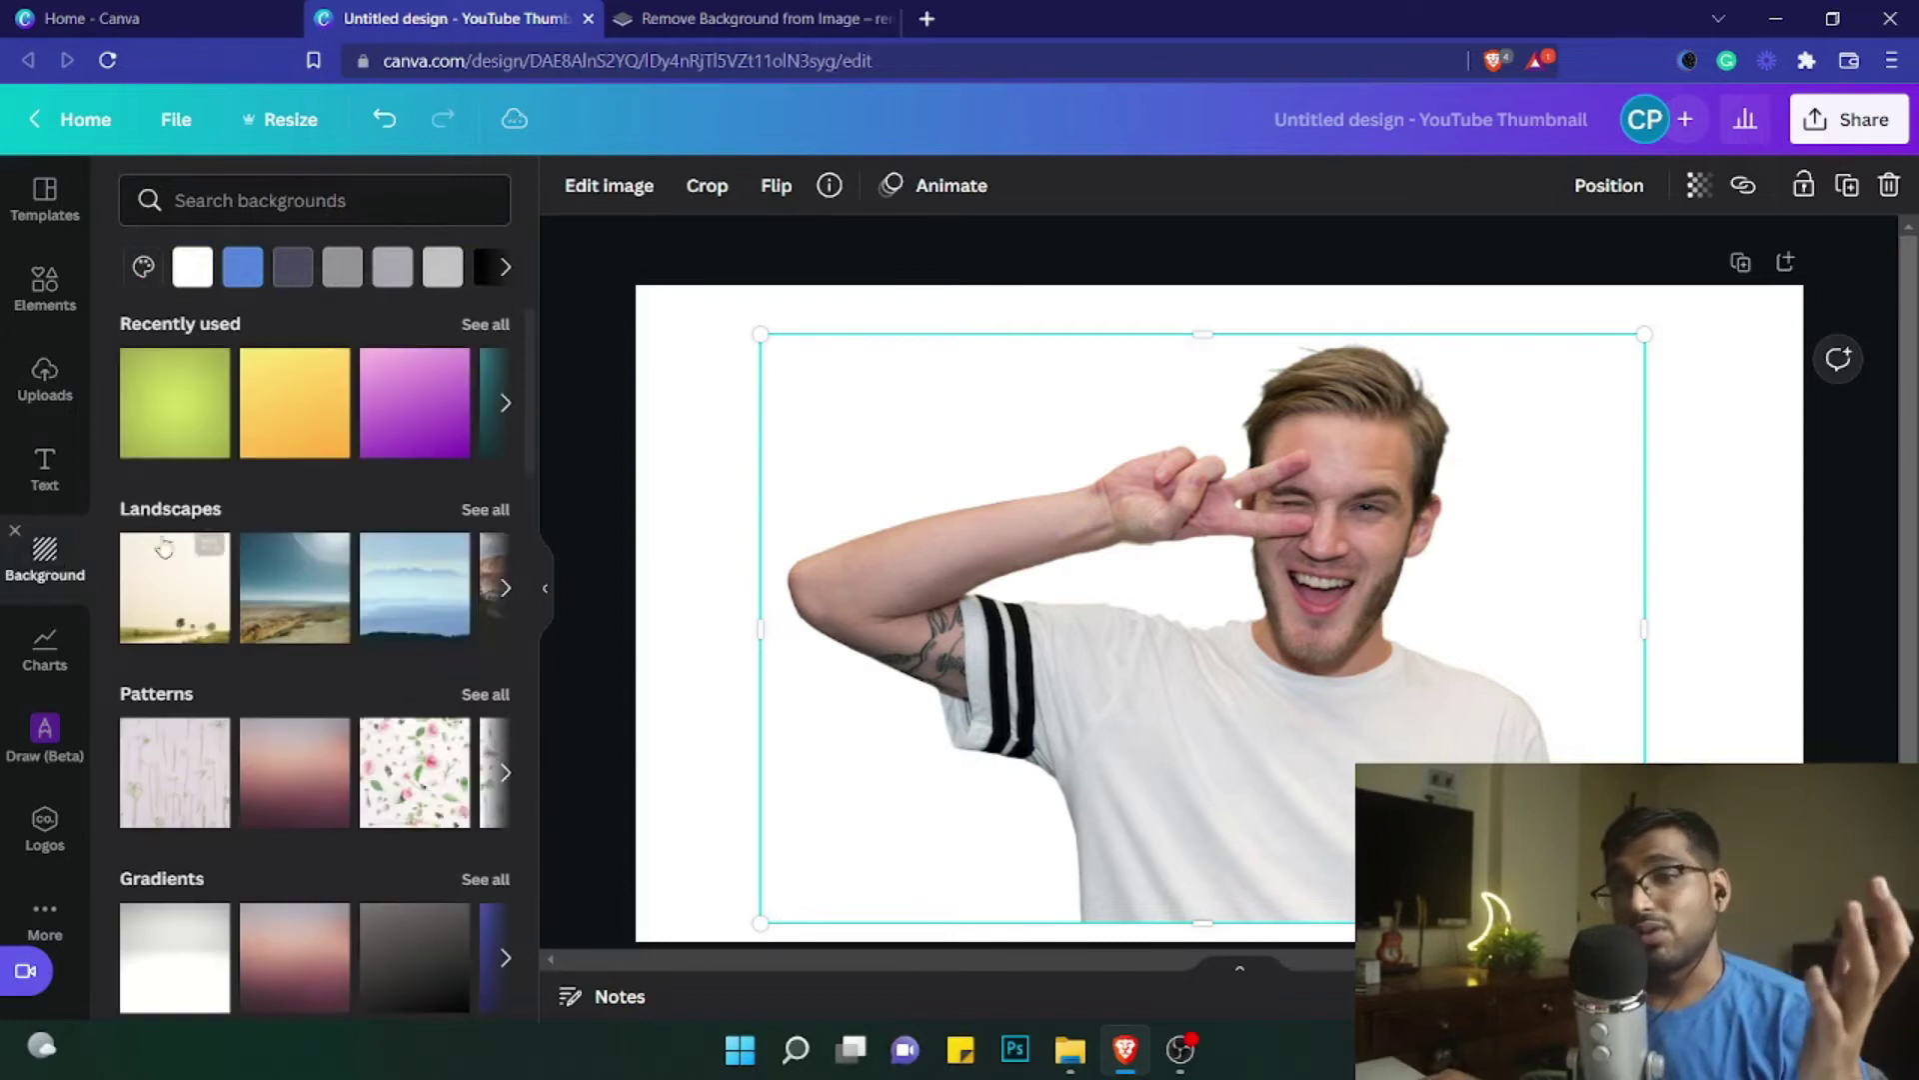
pyautogui.click(190, 424)
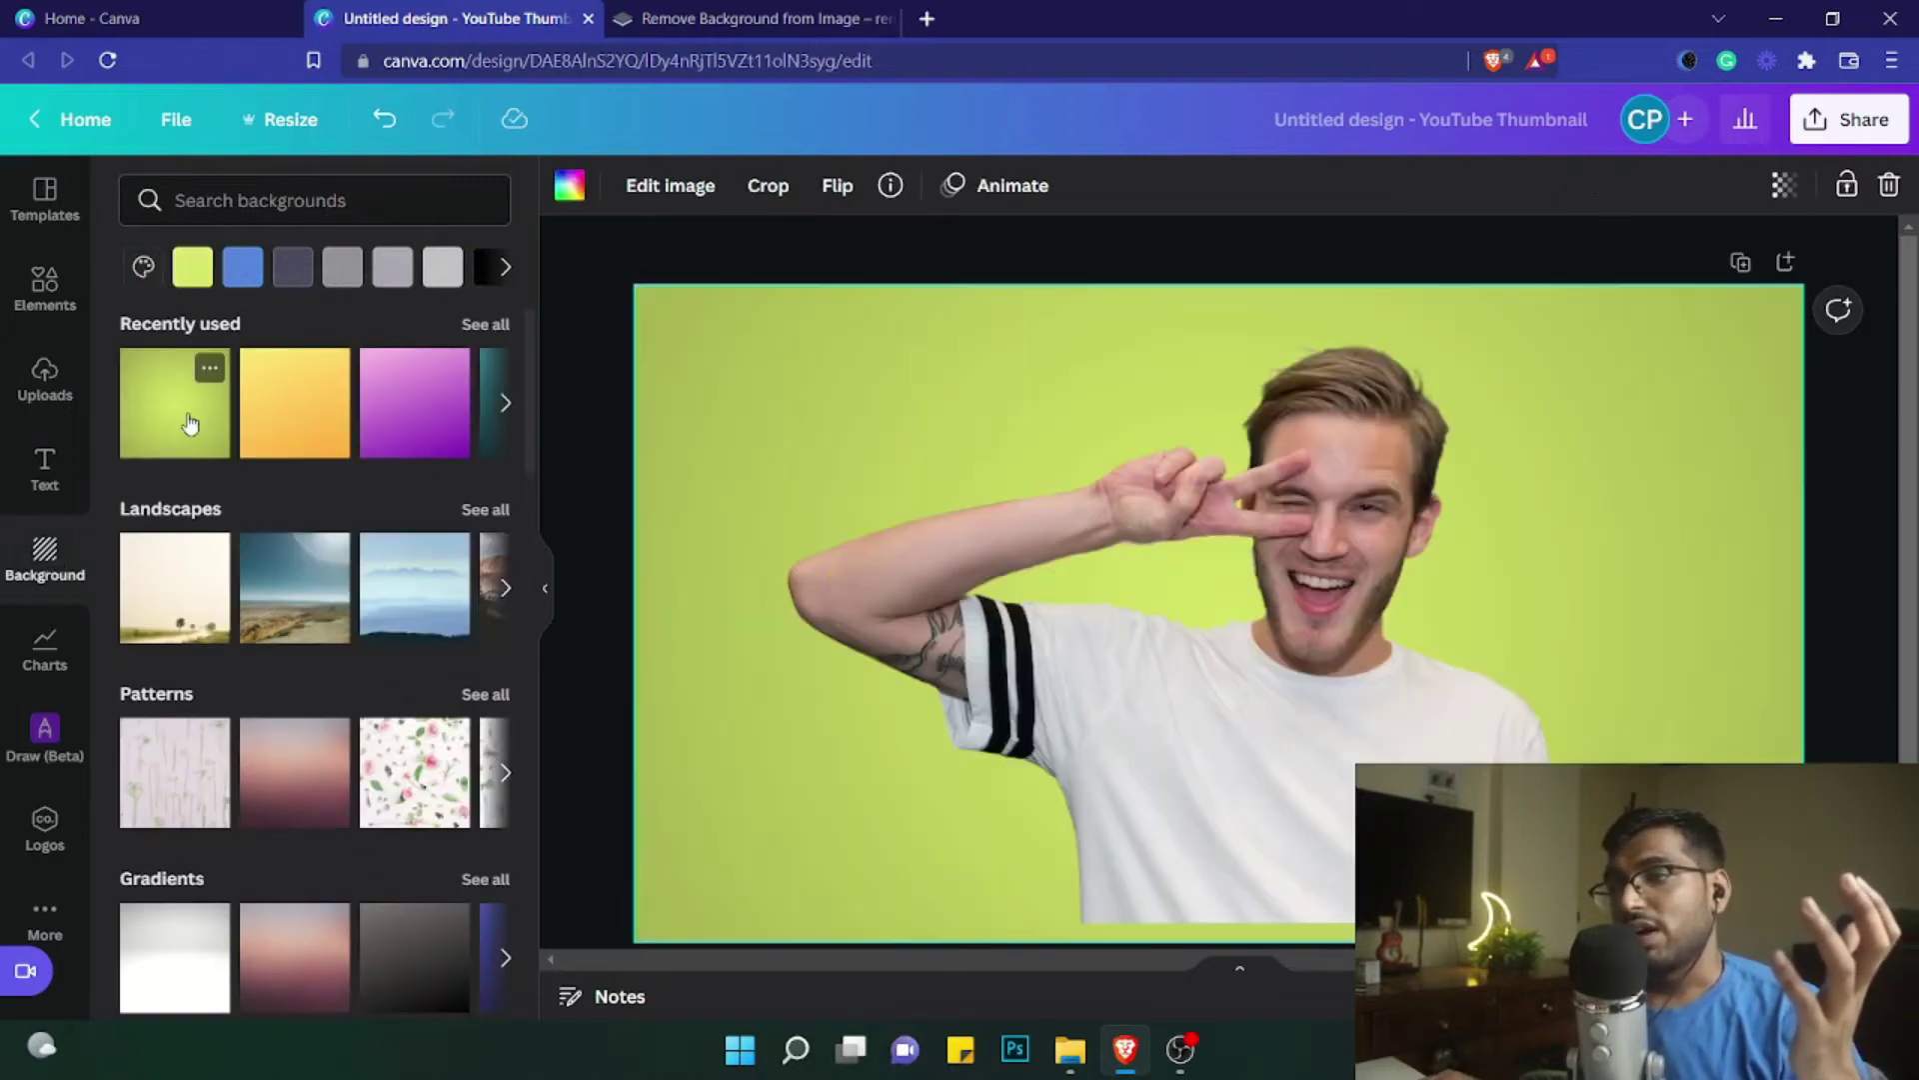
pyautogui.moveTo(1128, 591); pyautogui.dragTo(1091, 603)
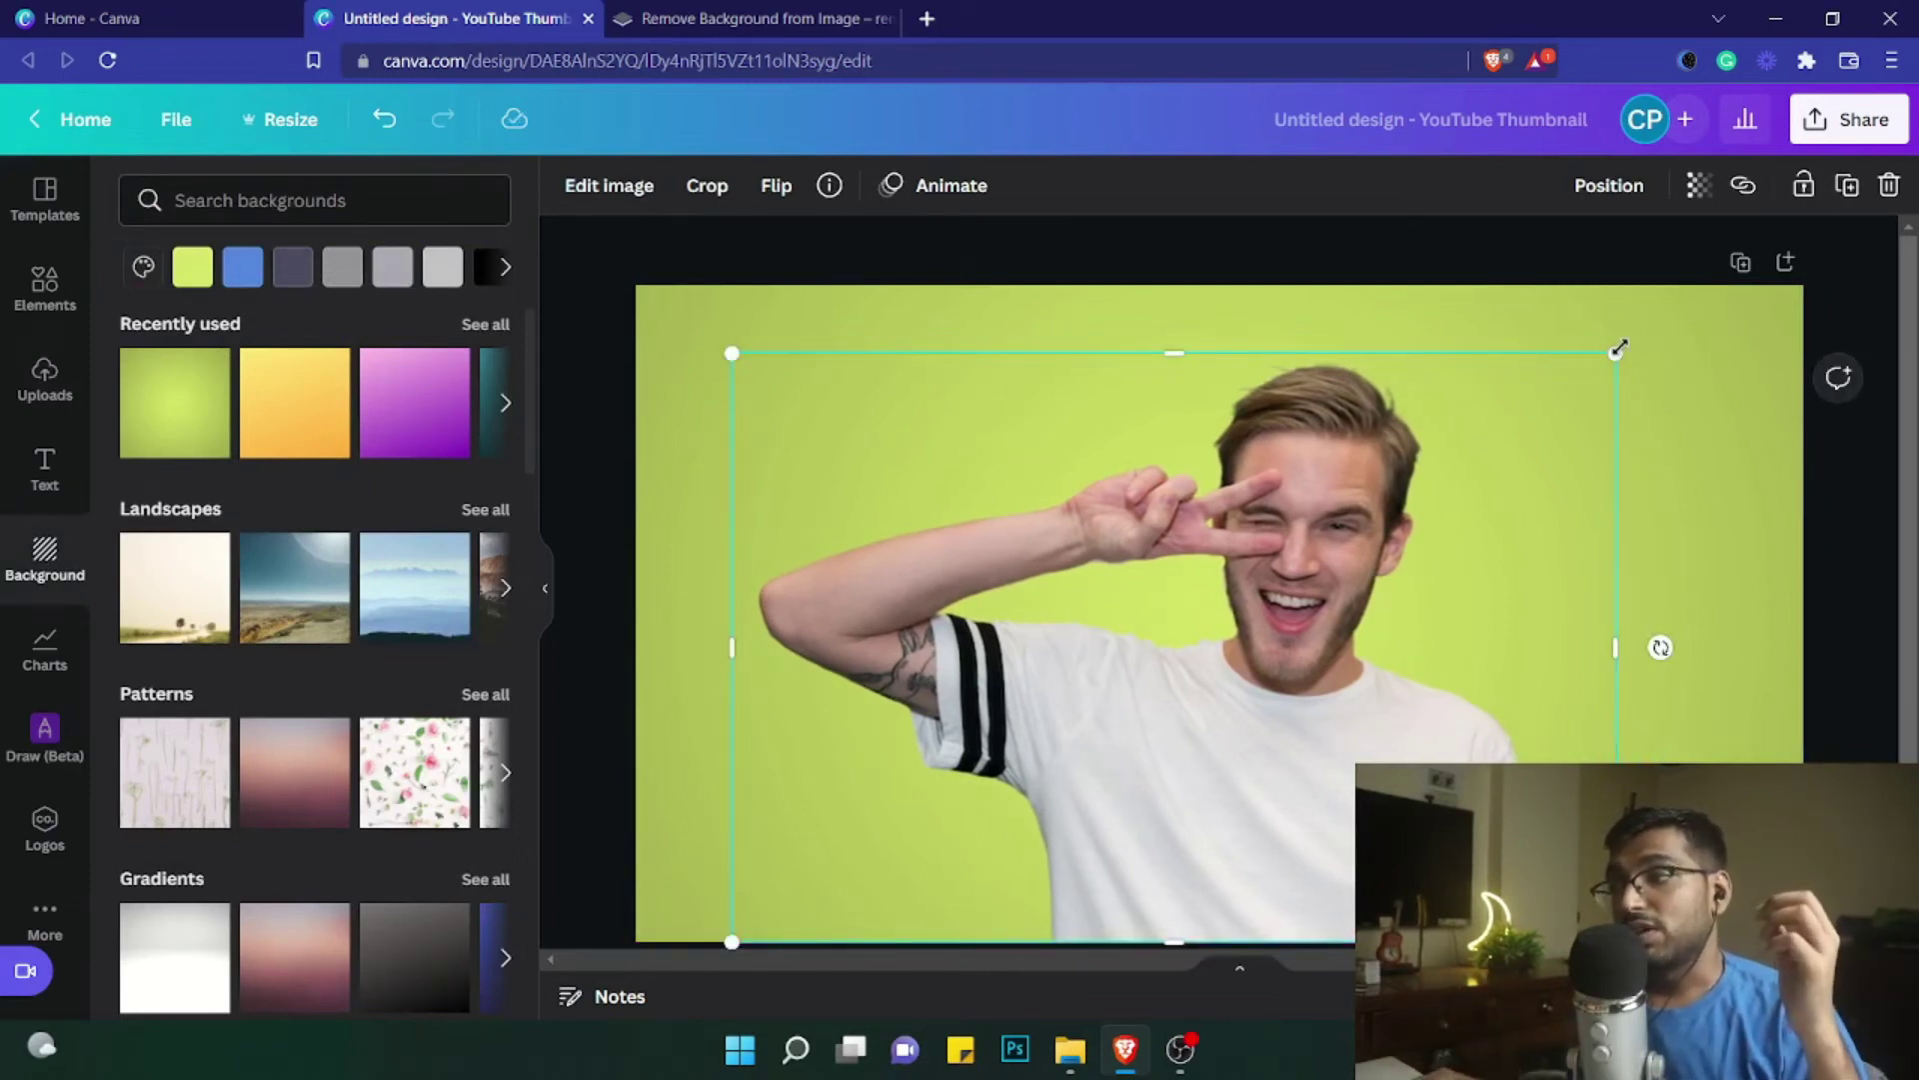
pyautogui.moveTo(1619, 349); pyautogui.dragTo(1655, 327)
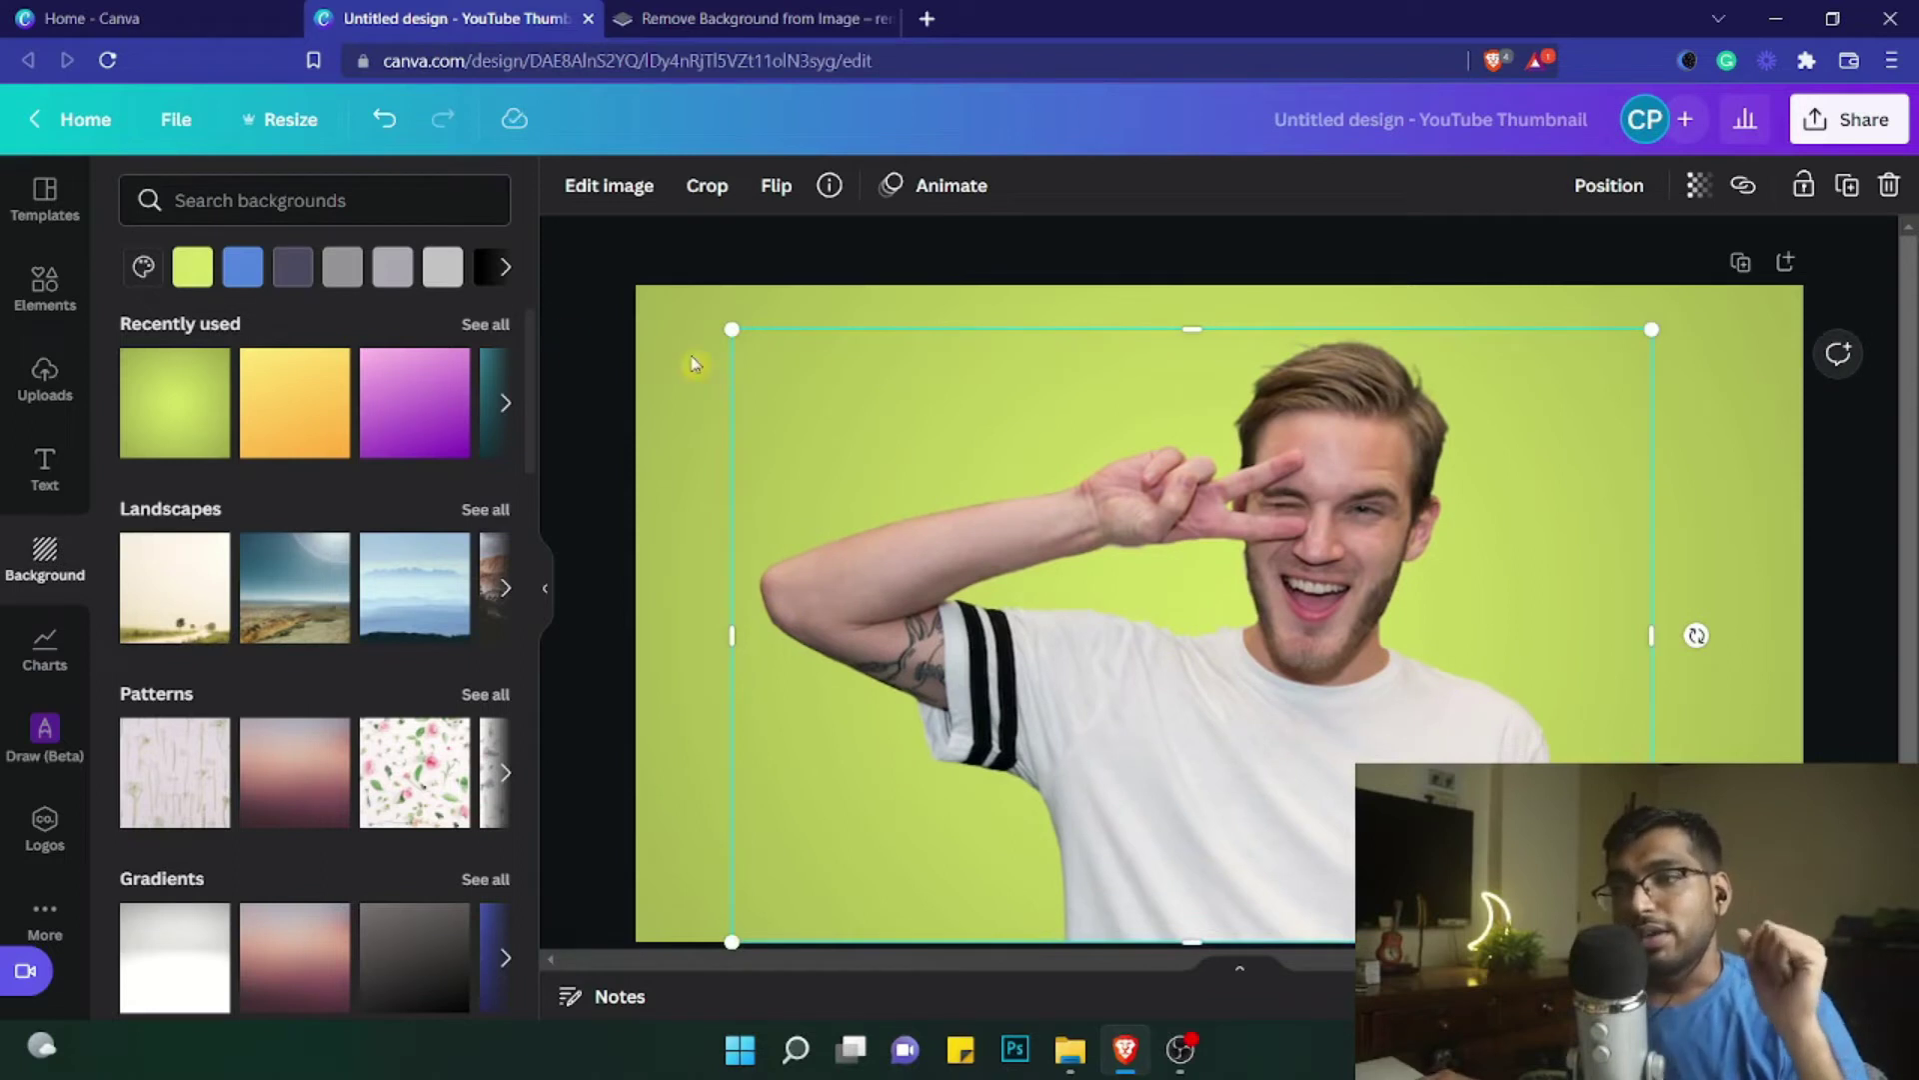
pyautogui.click(617, 200)
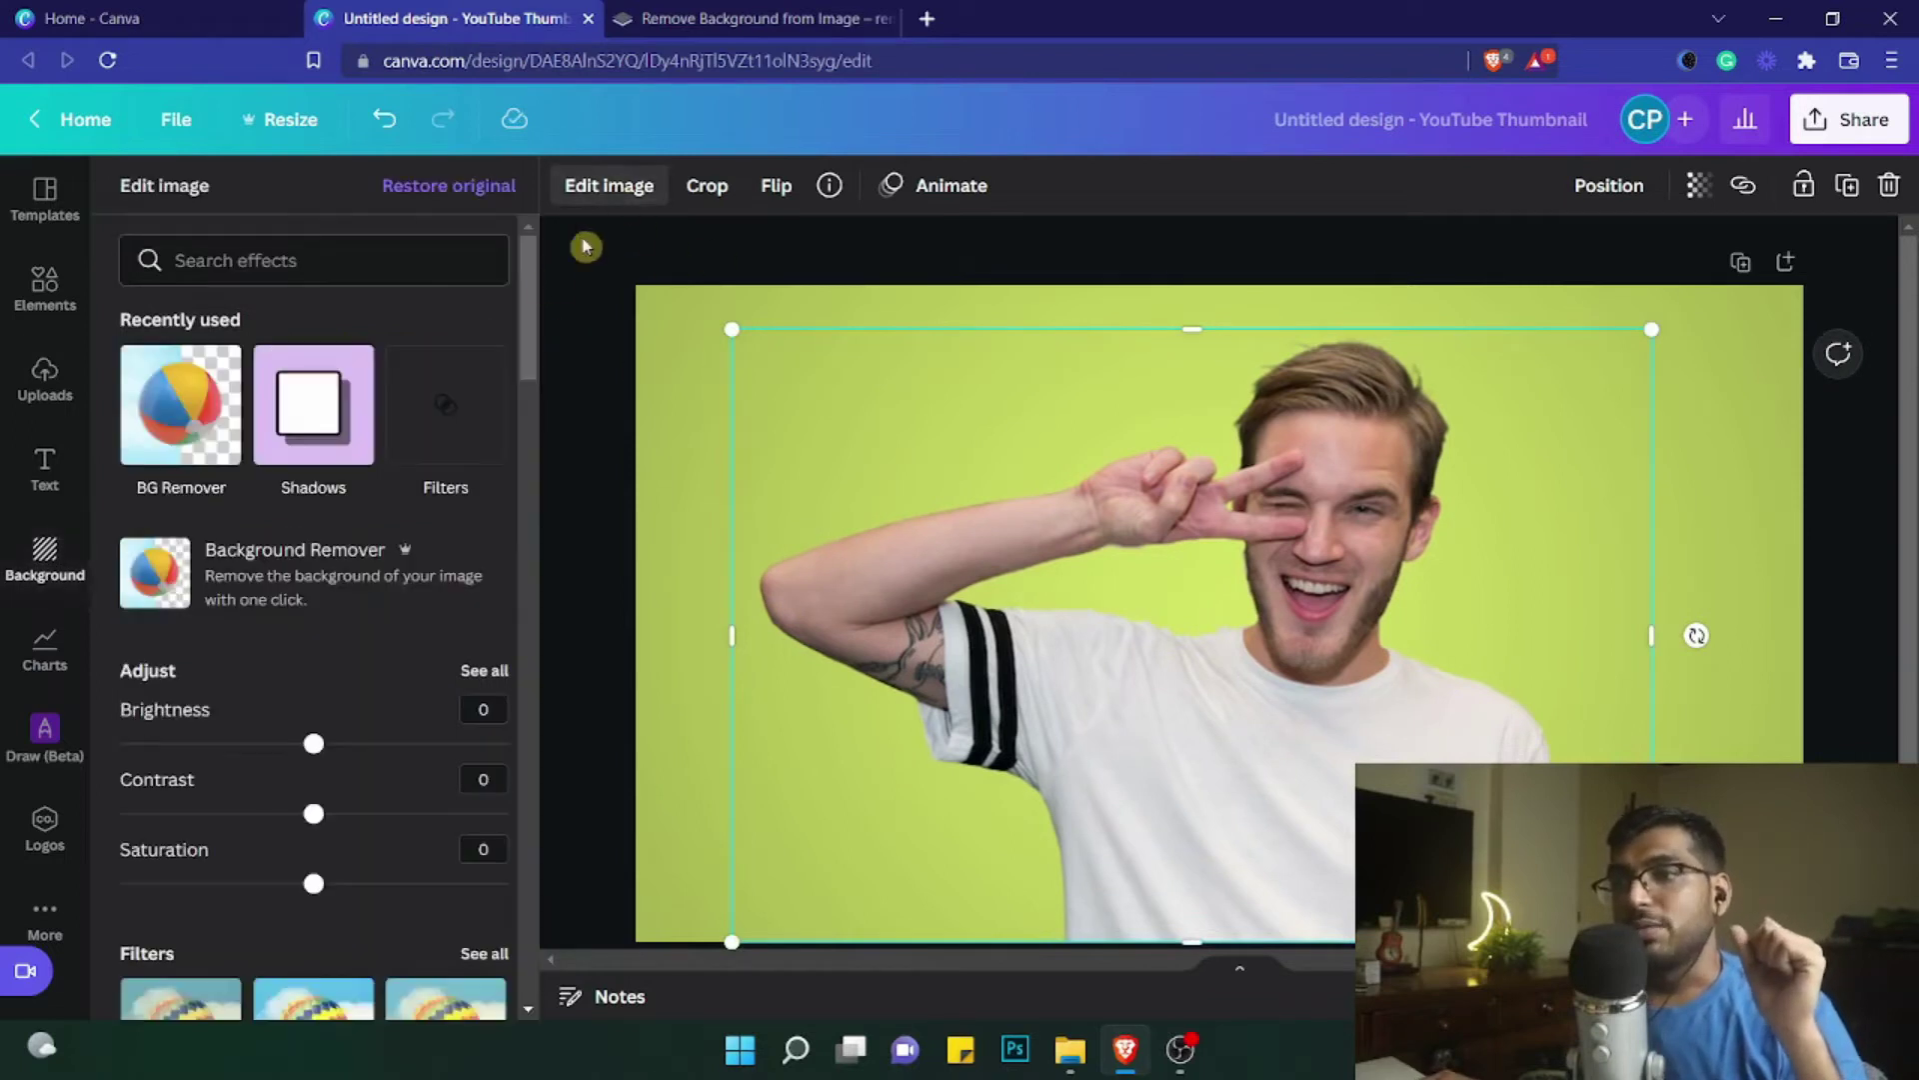
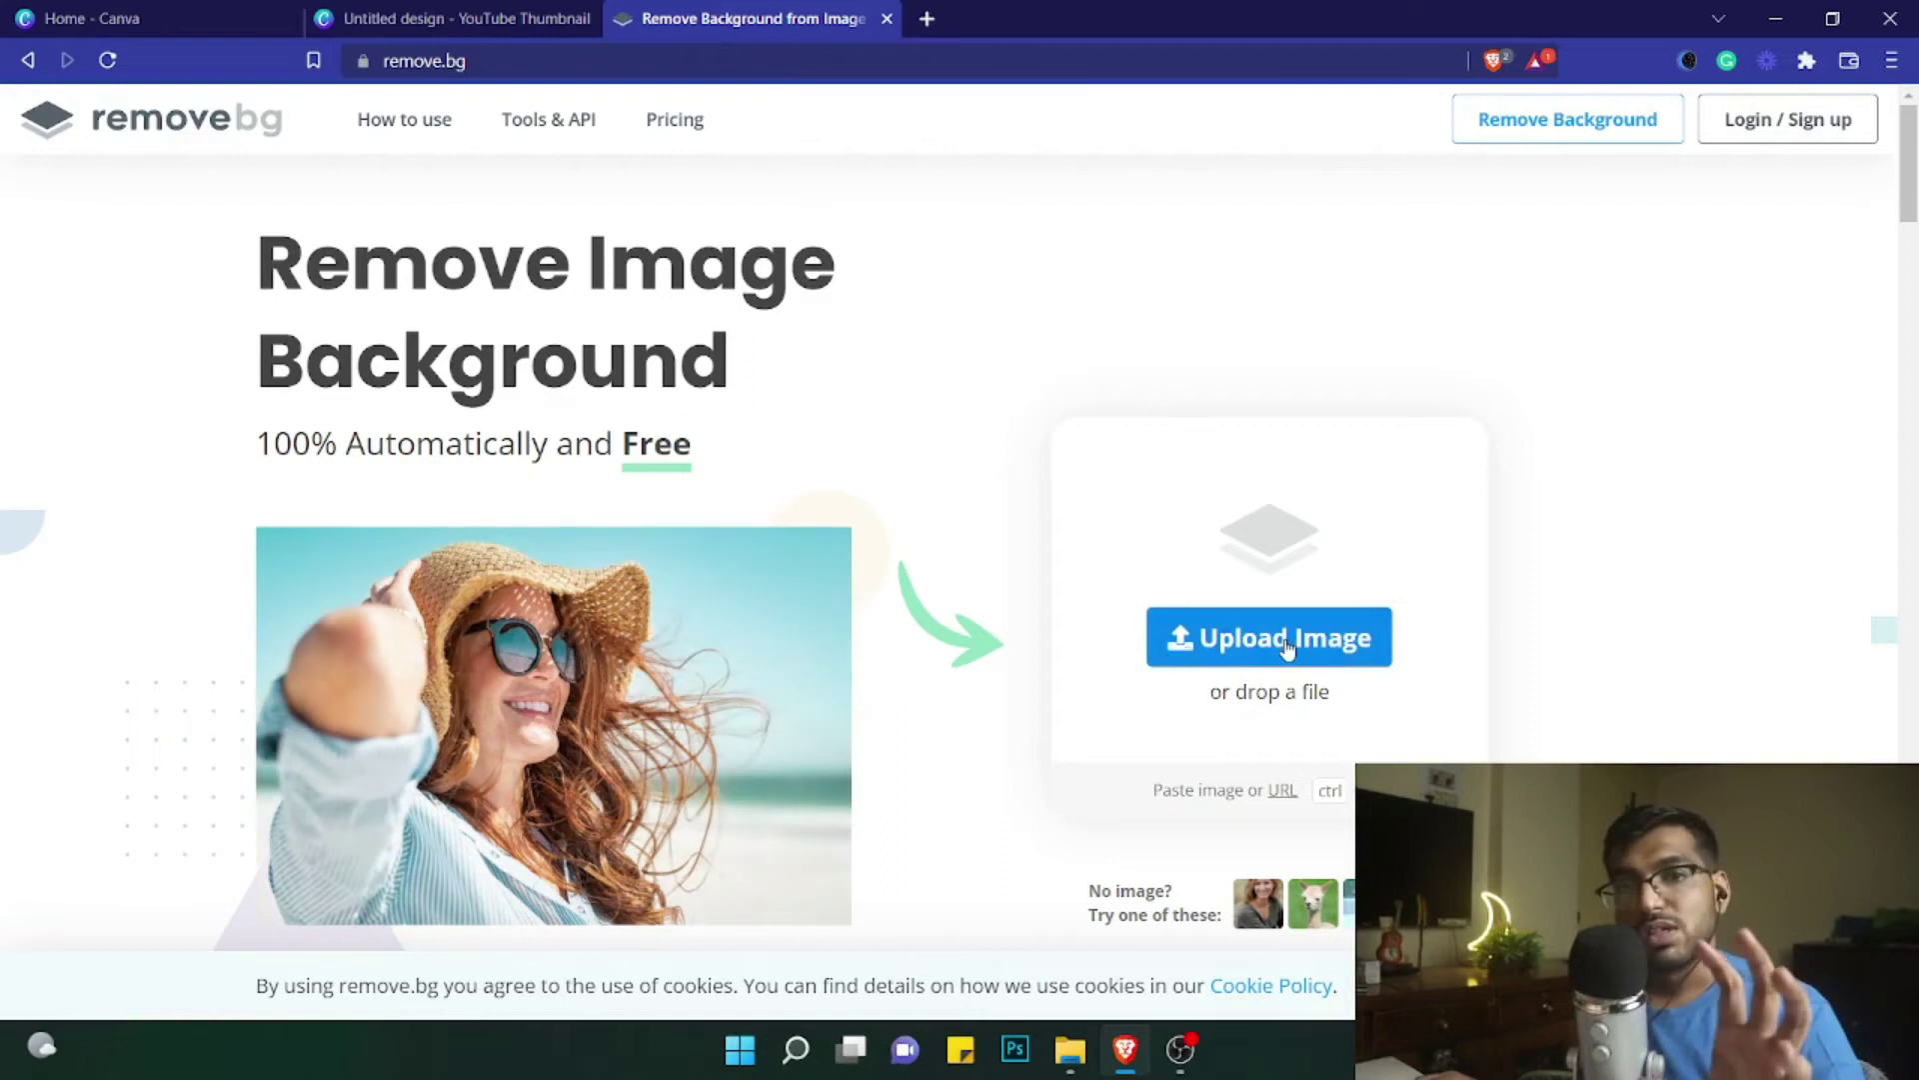
# Upload the pewdiepie image from the Downloads folder to remove.bg to have its background removed
pyautogui.click(1290, 645)
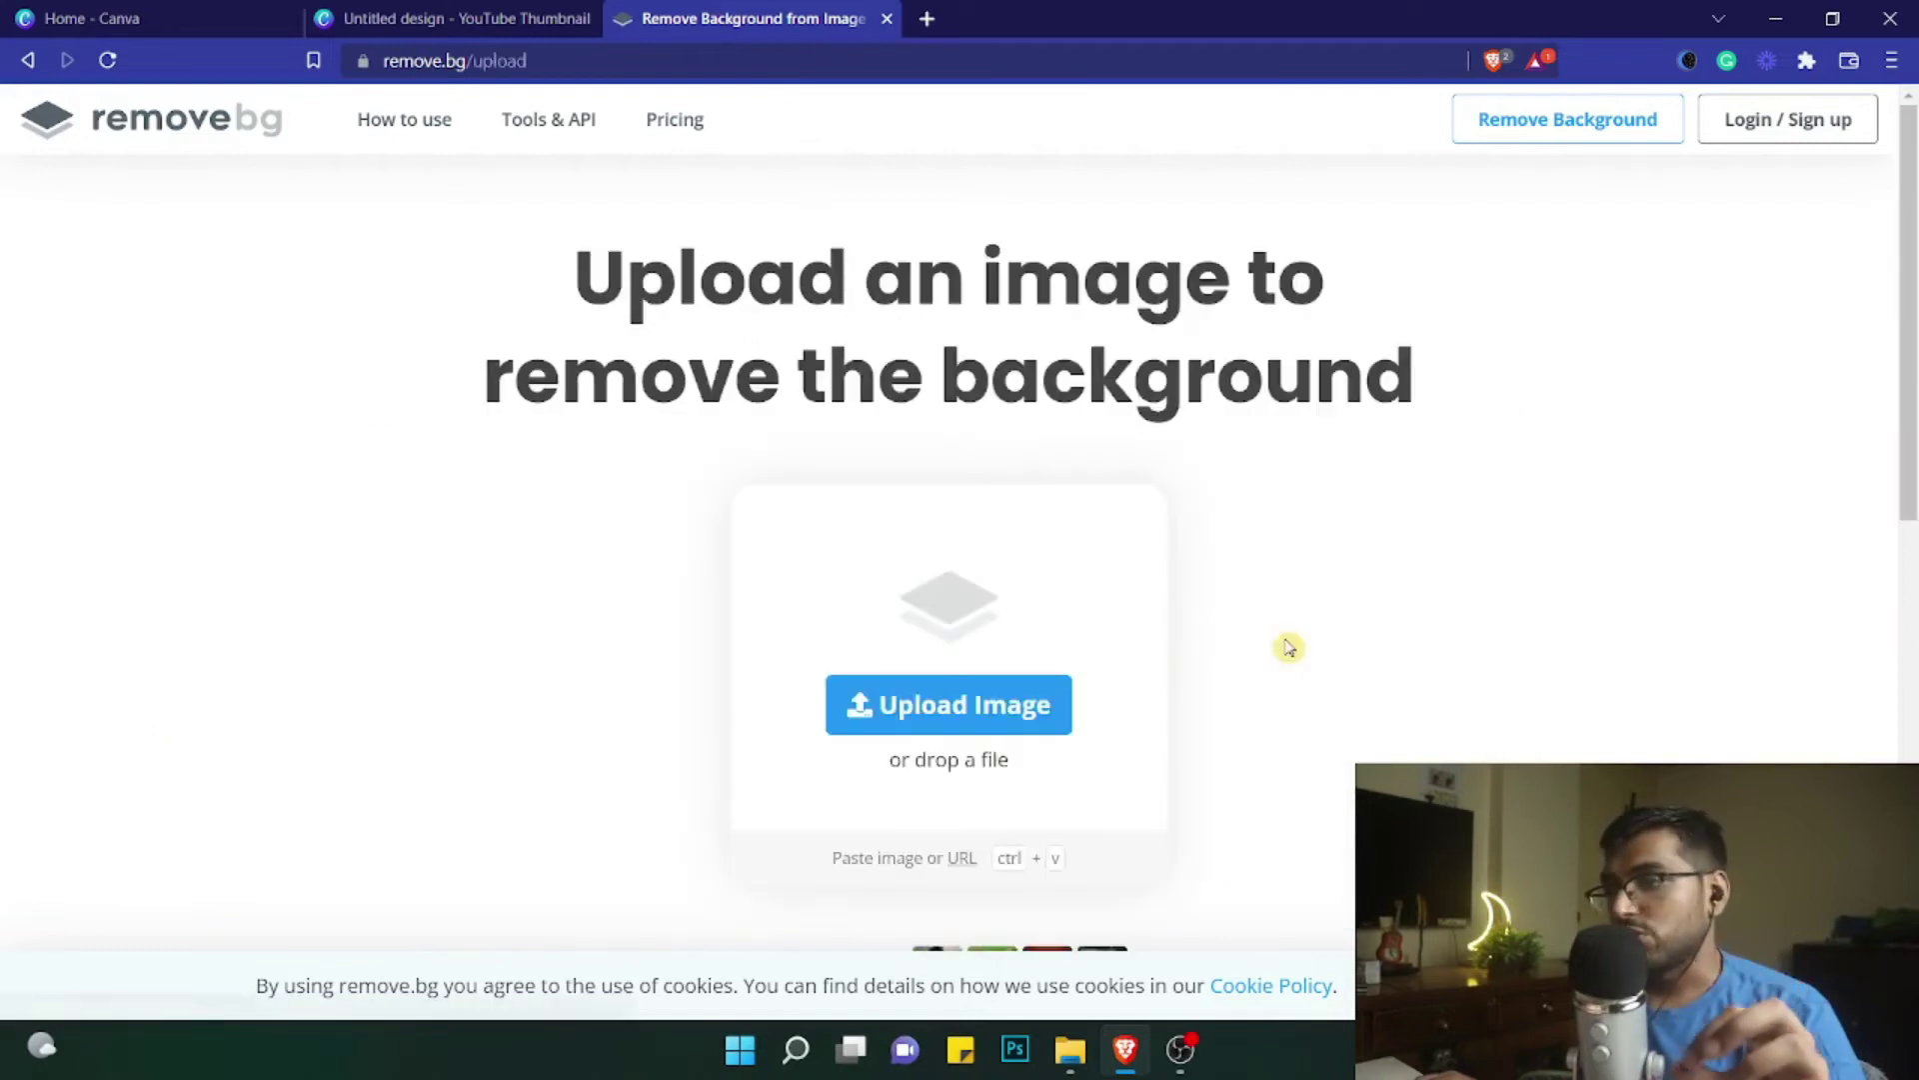
pyautogui.click(992, 708)
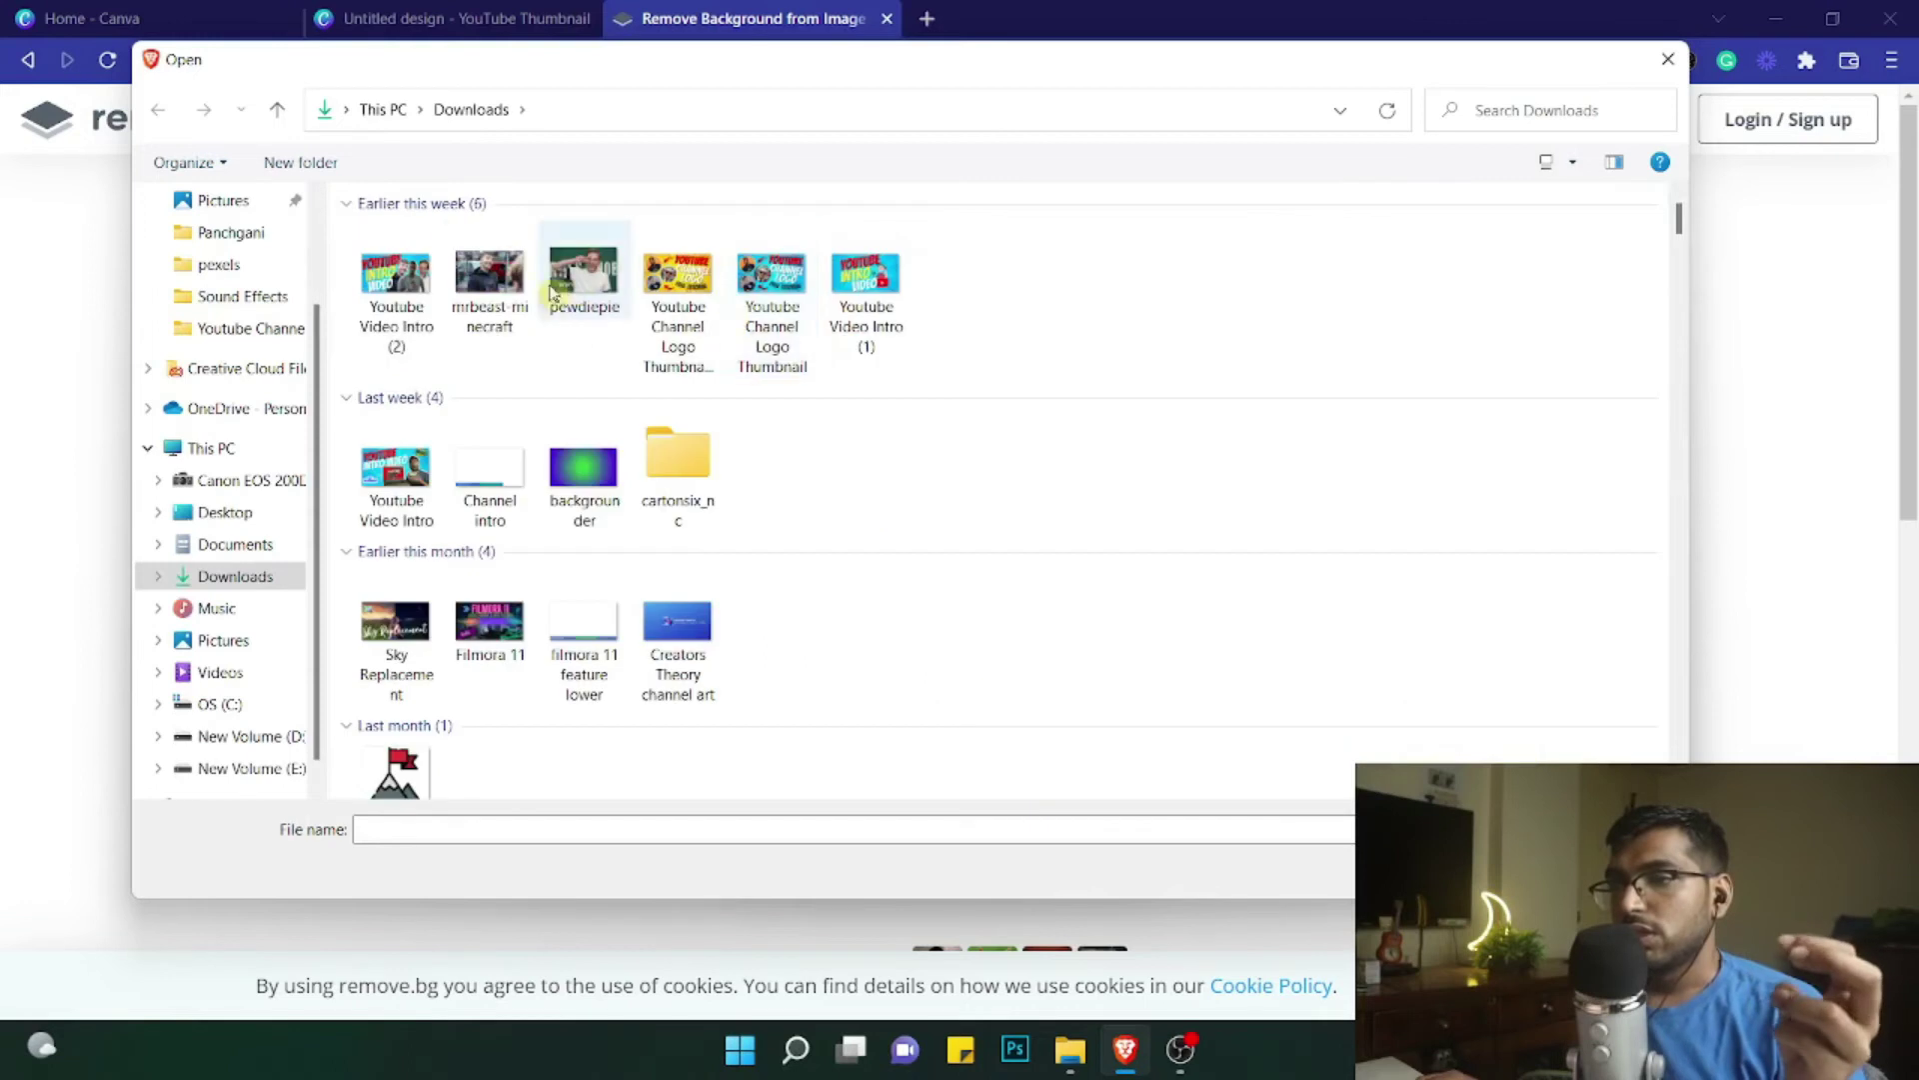
pyautogui.click(577, 286)
pyautogui.doubleClick(584, 275)
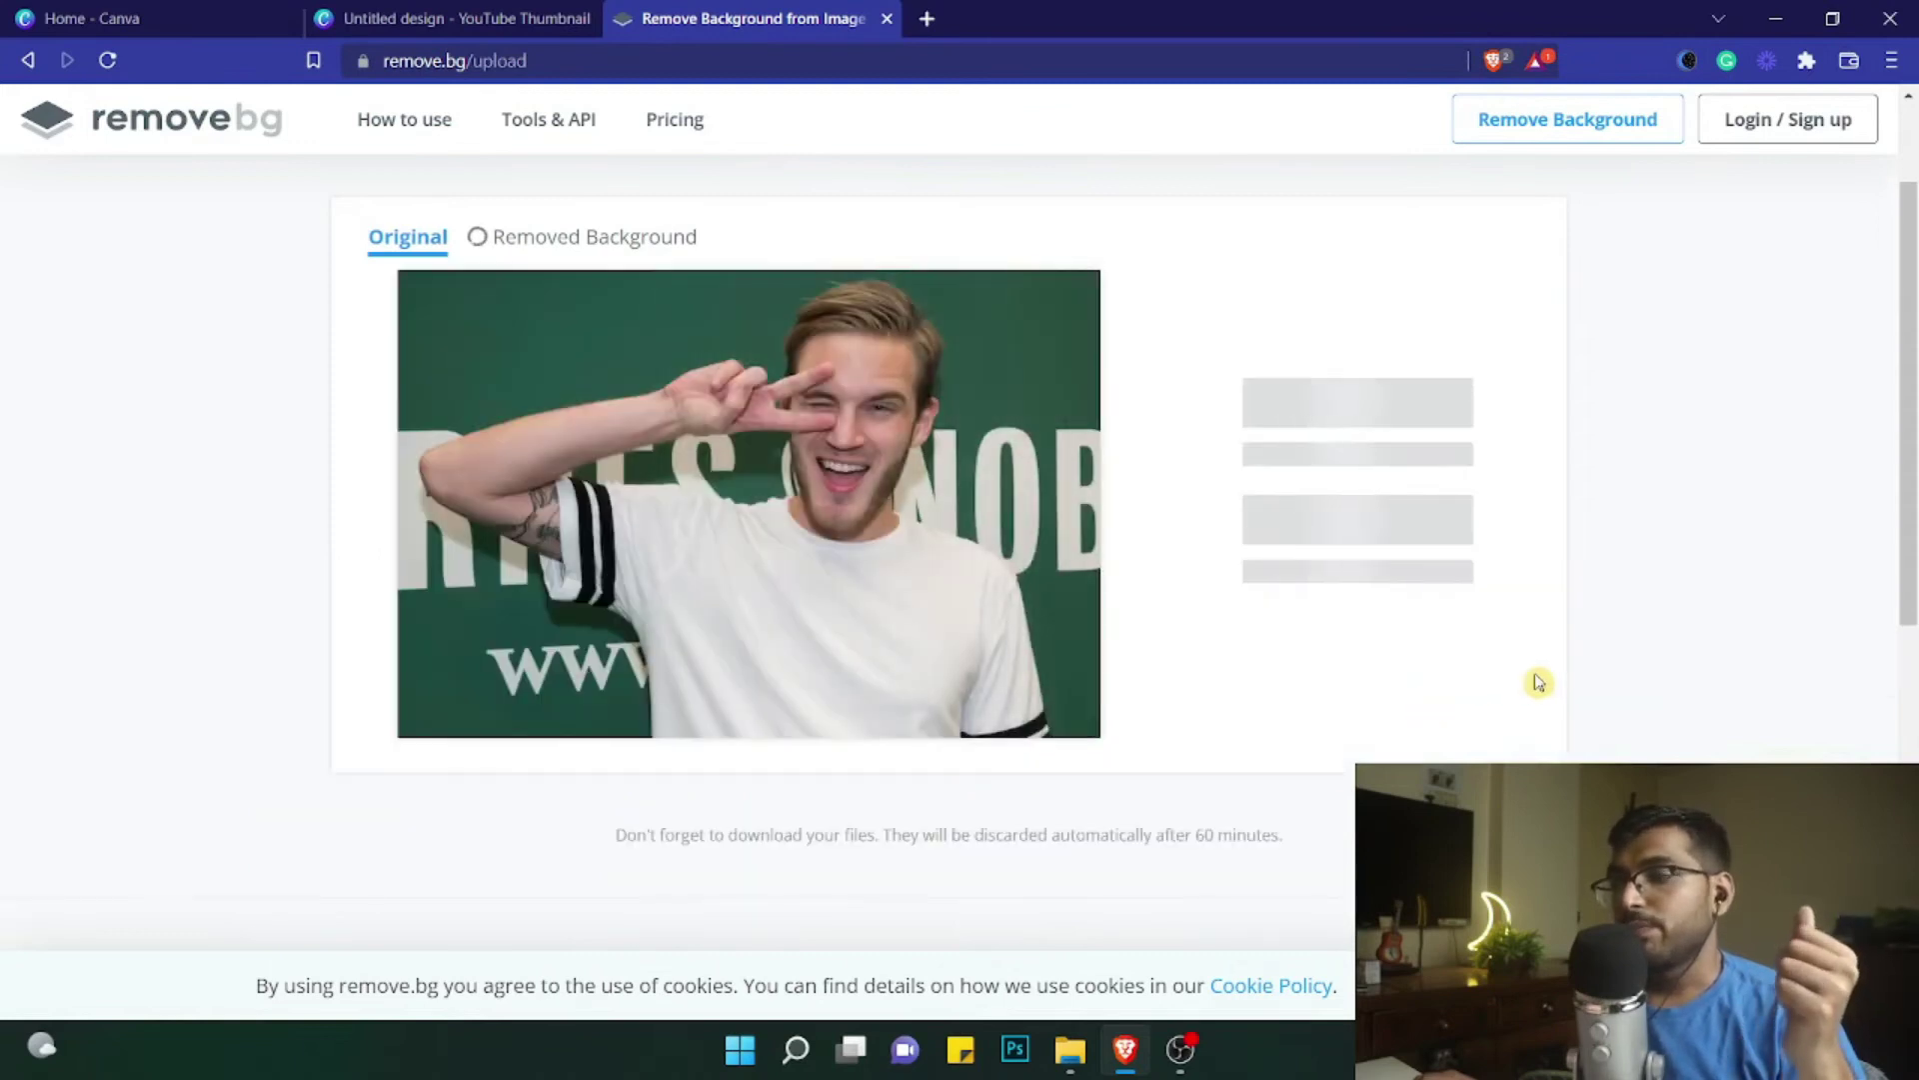
pyautogui.scroll(1, 1435, 676)
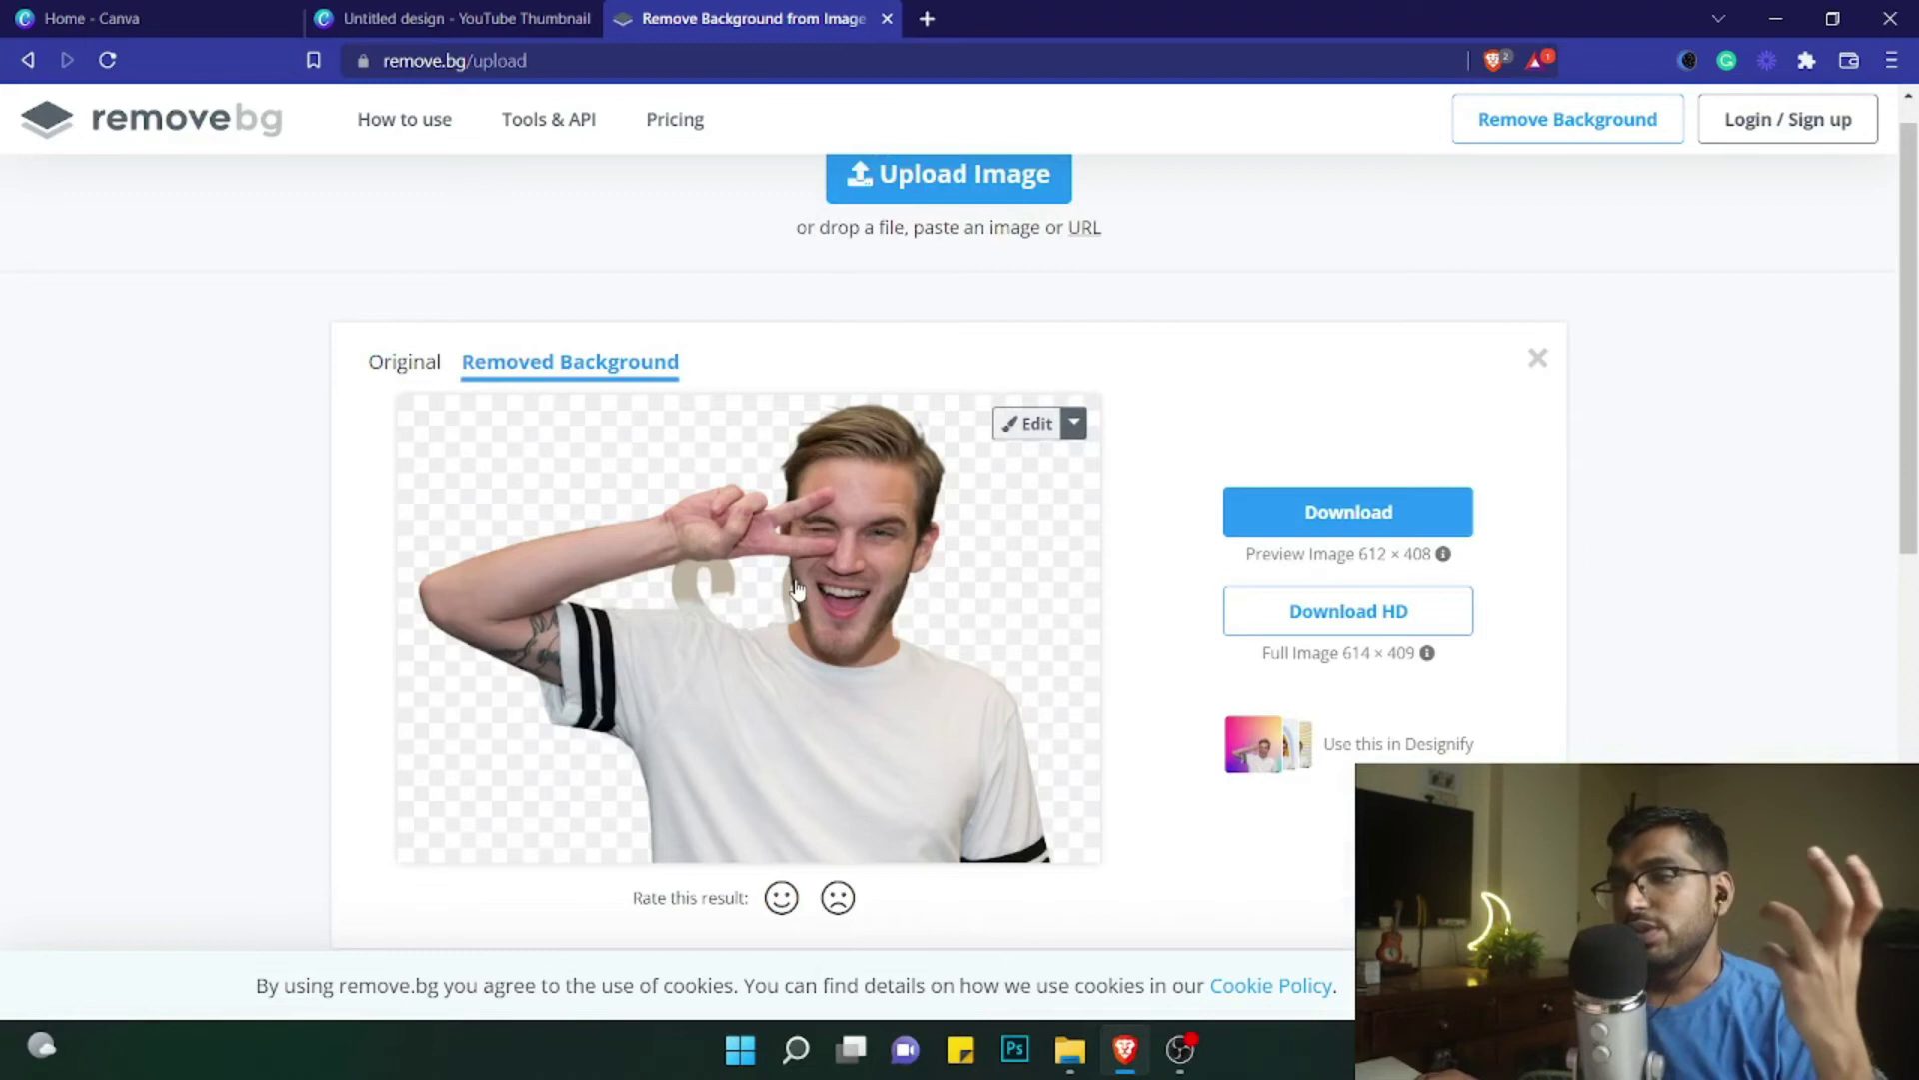
pyautogui.scroll(1, 868, 590)
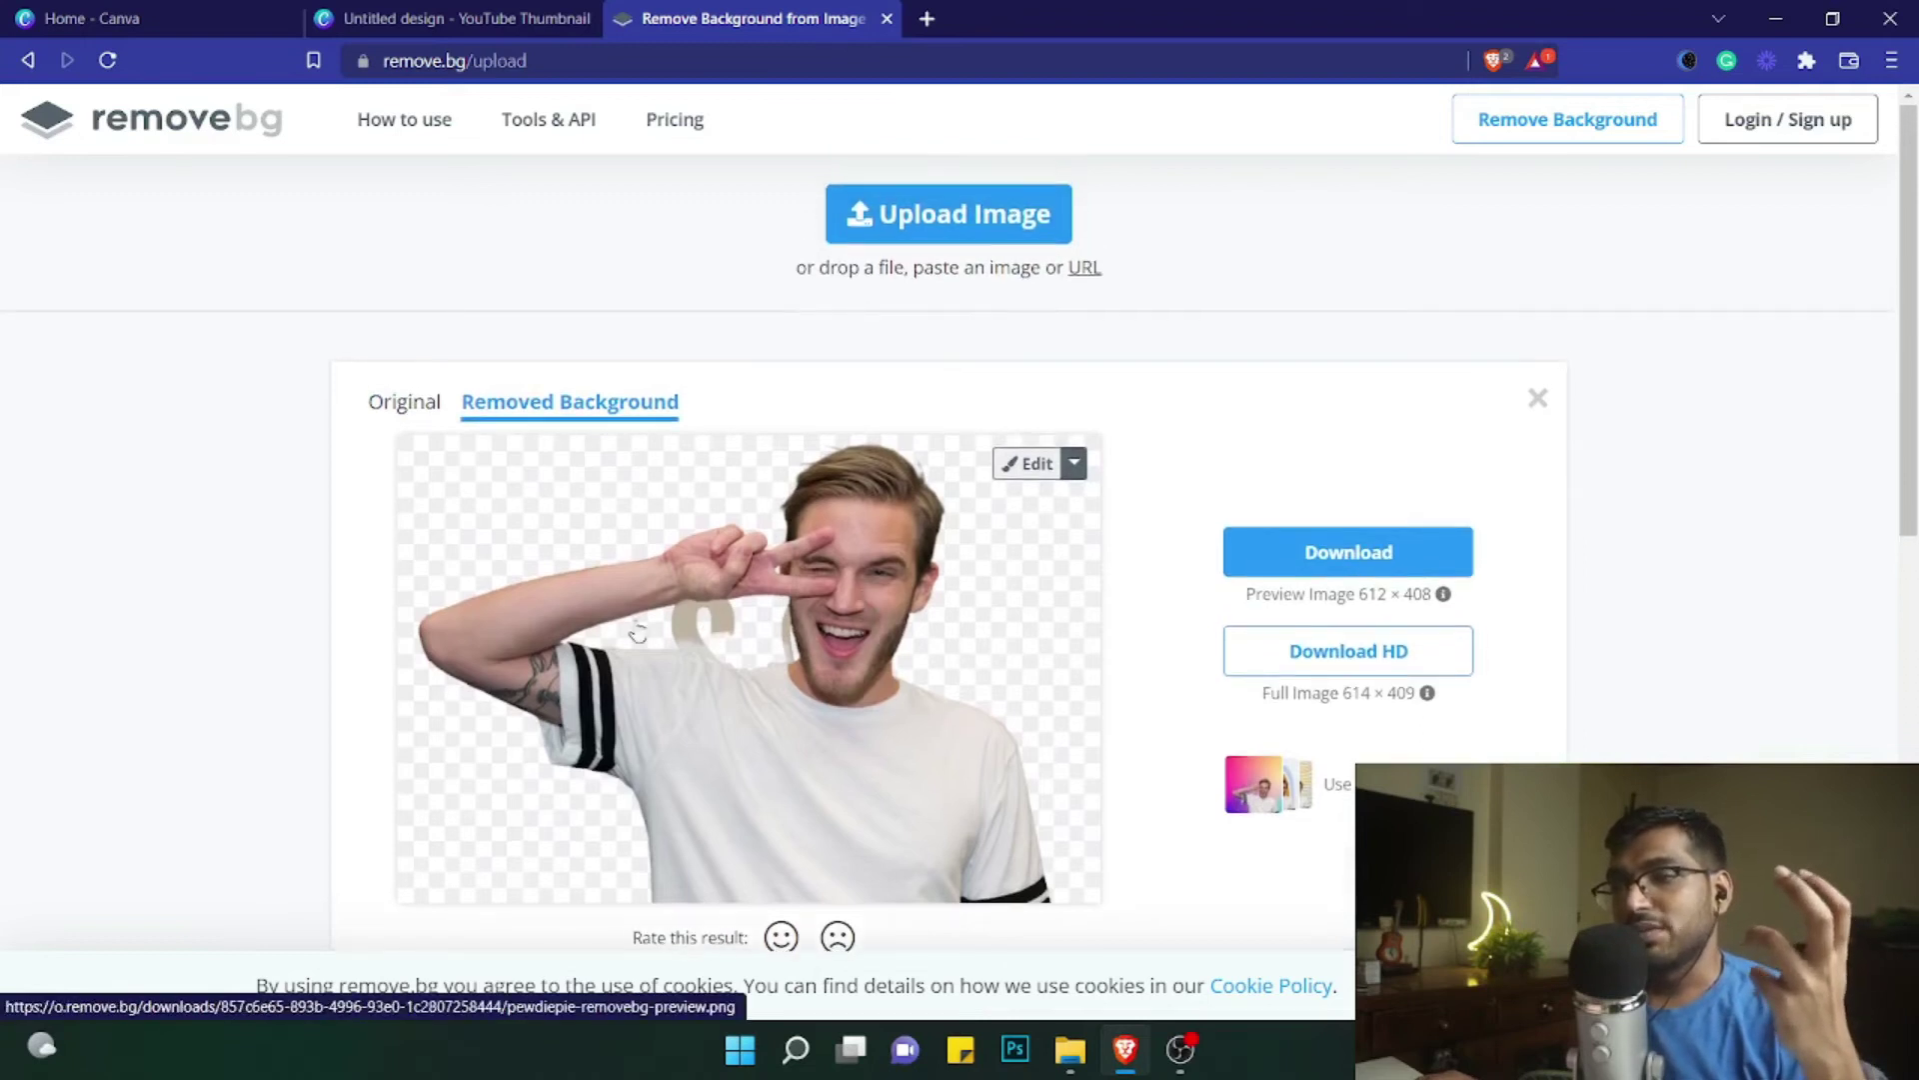
# Edit the remove.bg result and erase the leftover lettering between the raised arm, the face and the shoulder
pyautogui.click(1039, 464)
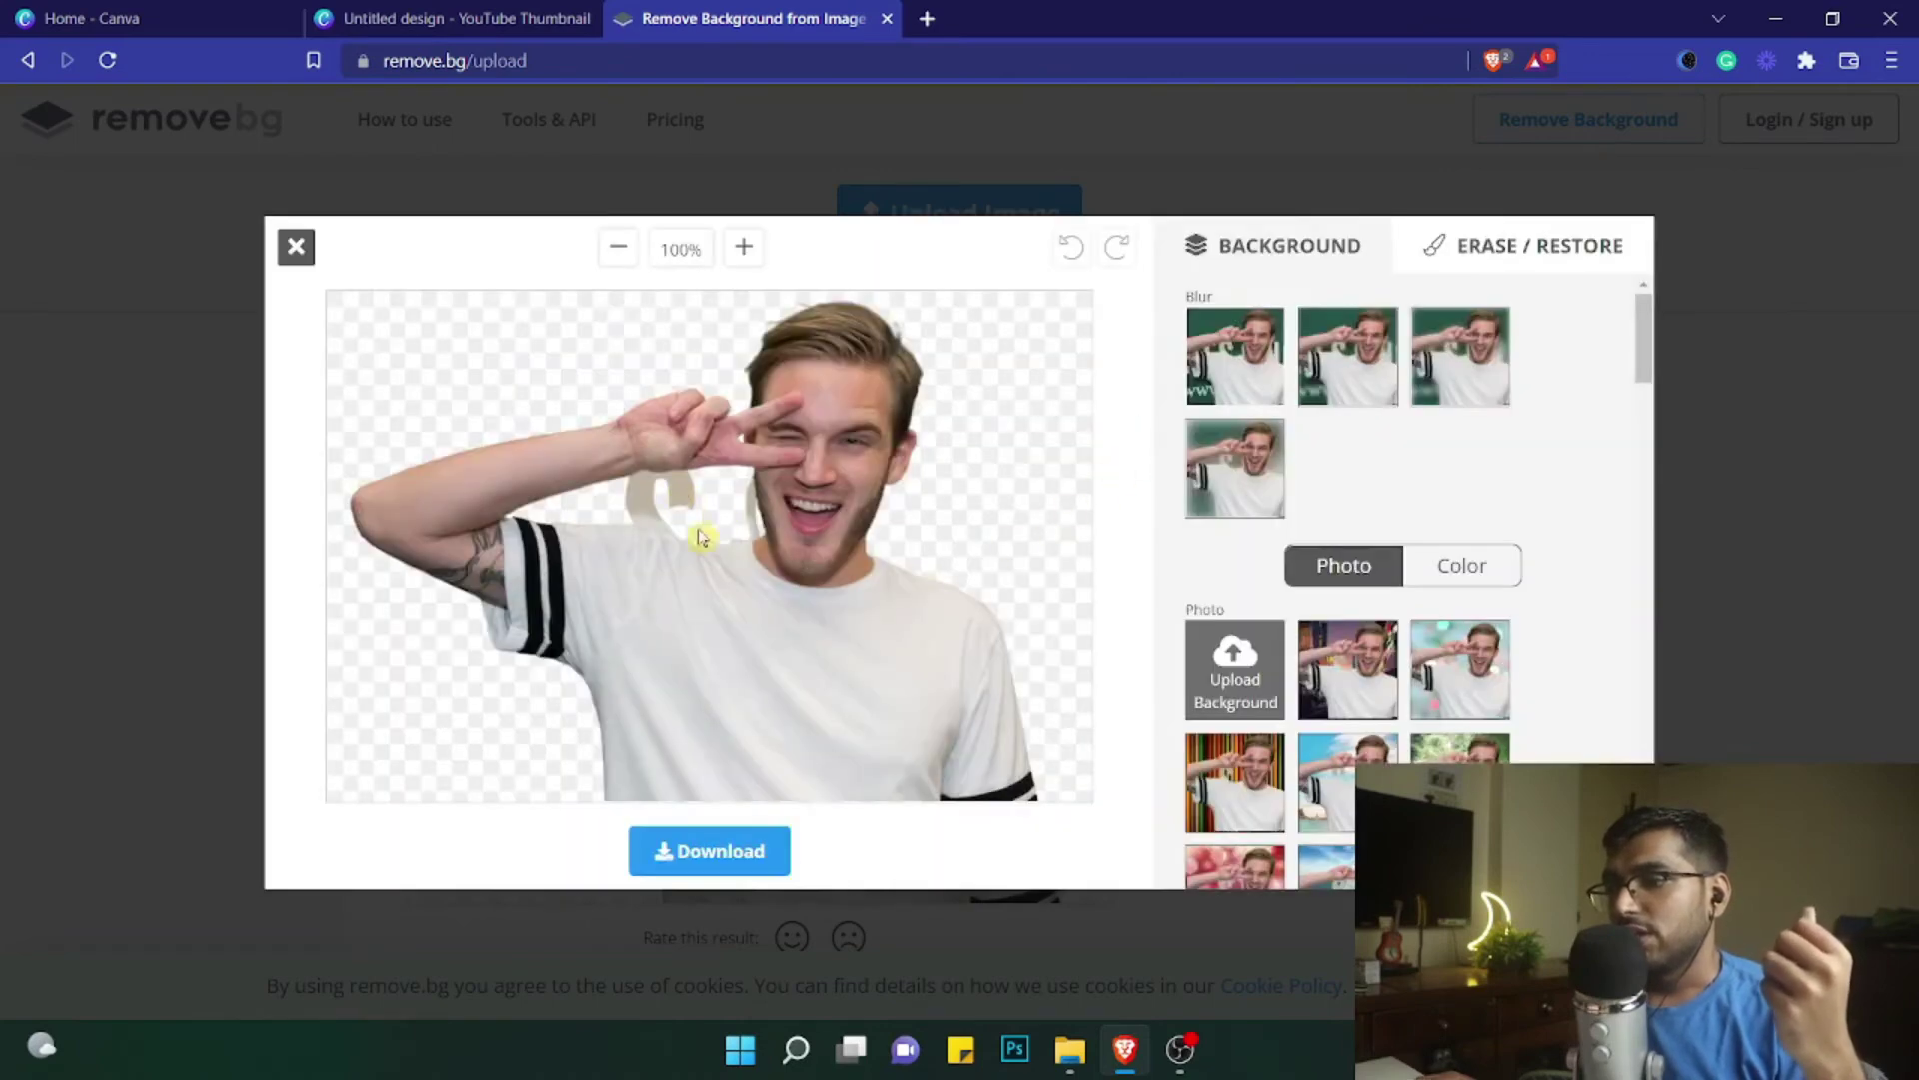
pyautogui.click(742, 249)
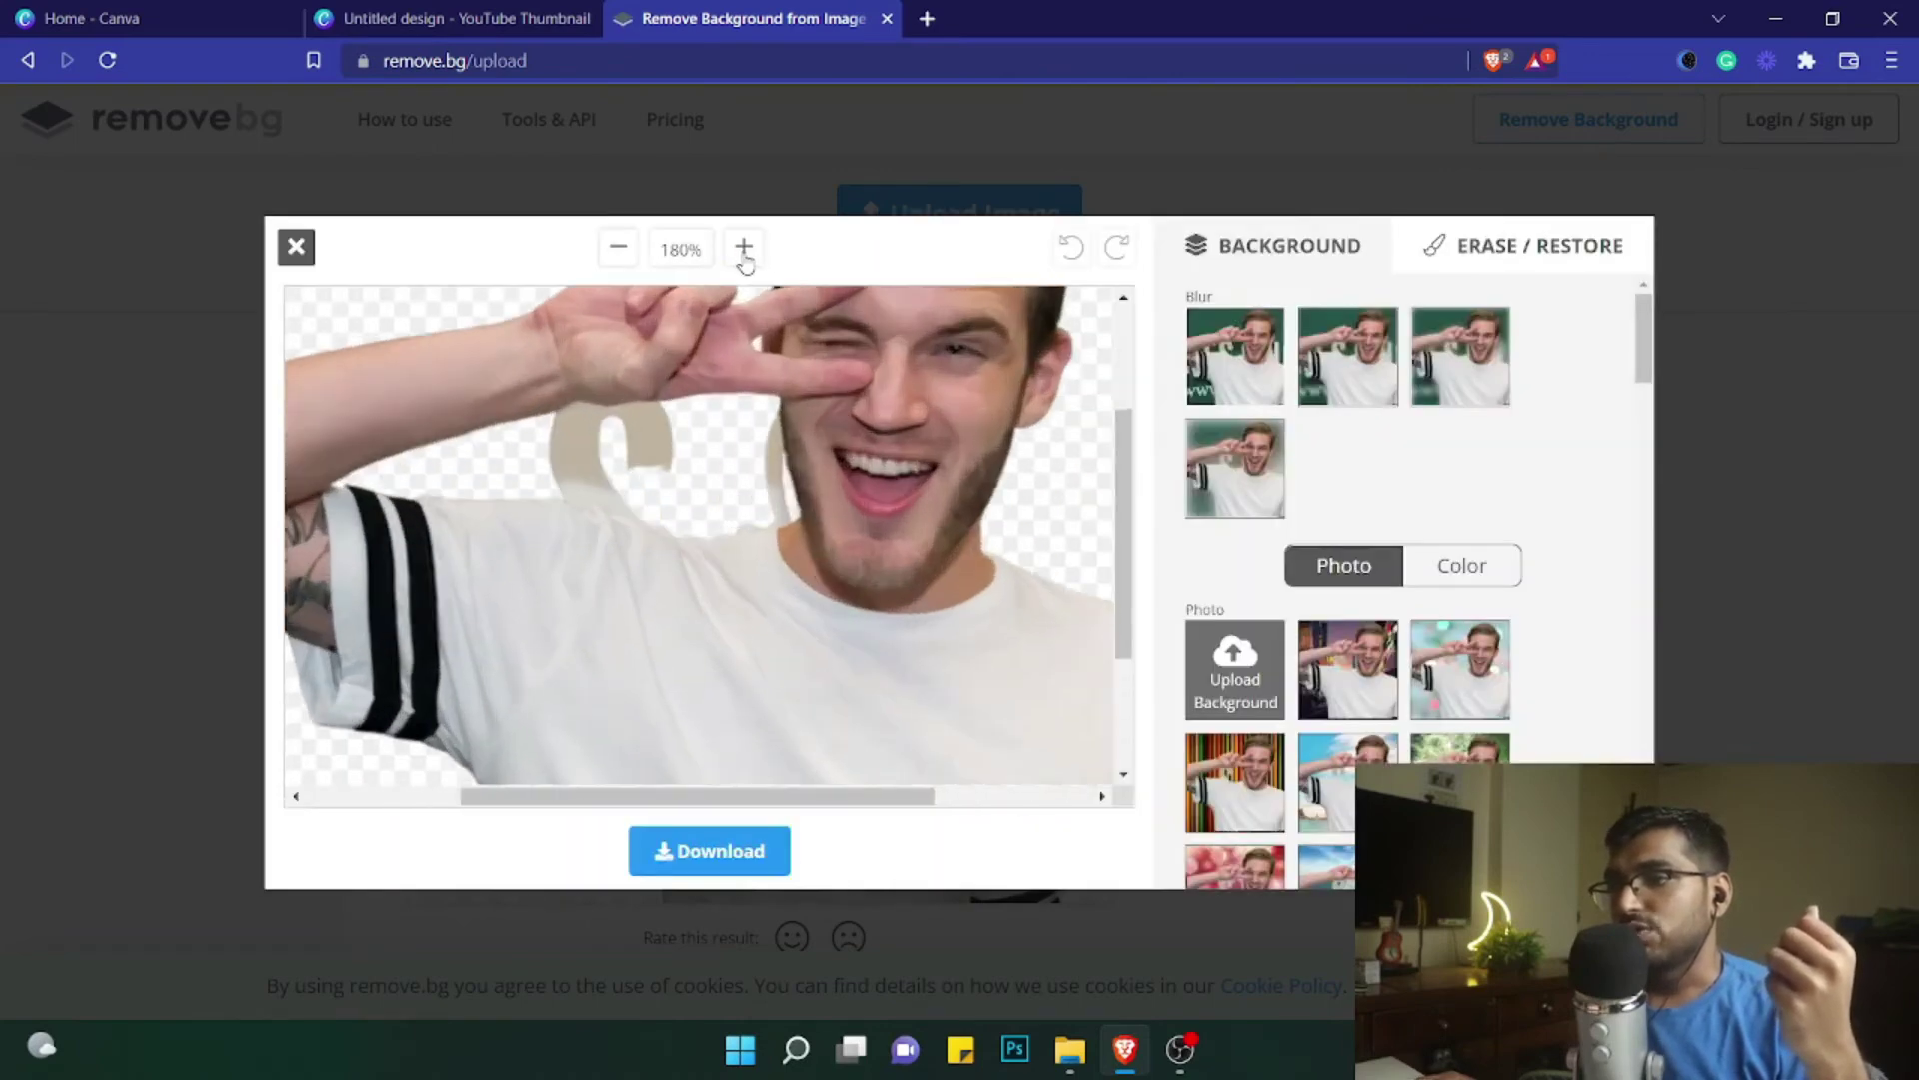
pyautogui.click(1520, 264)
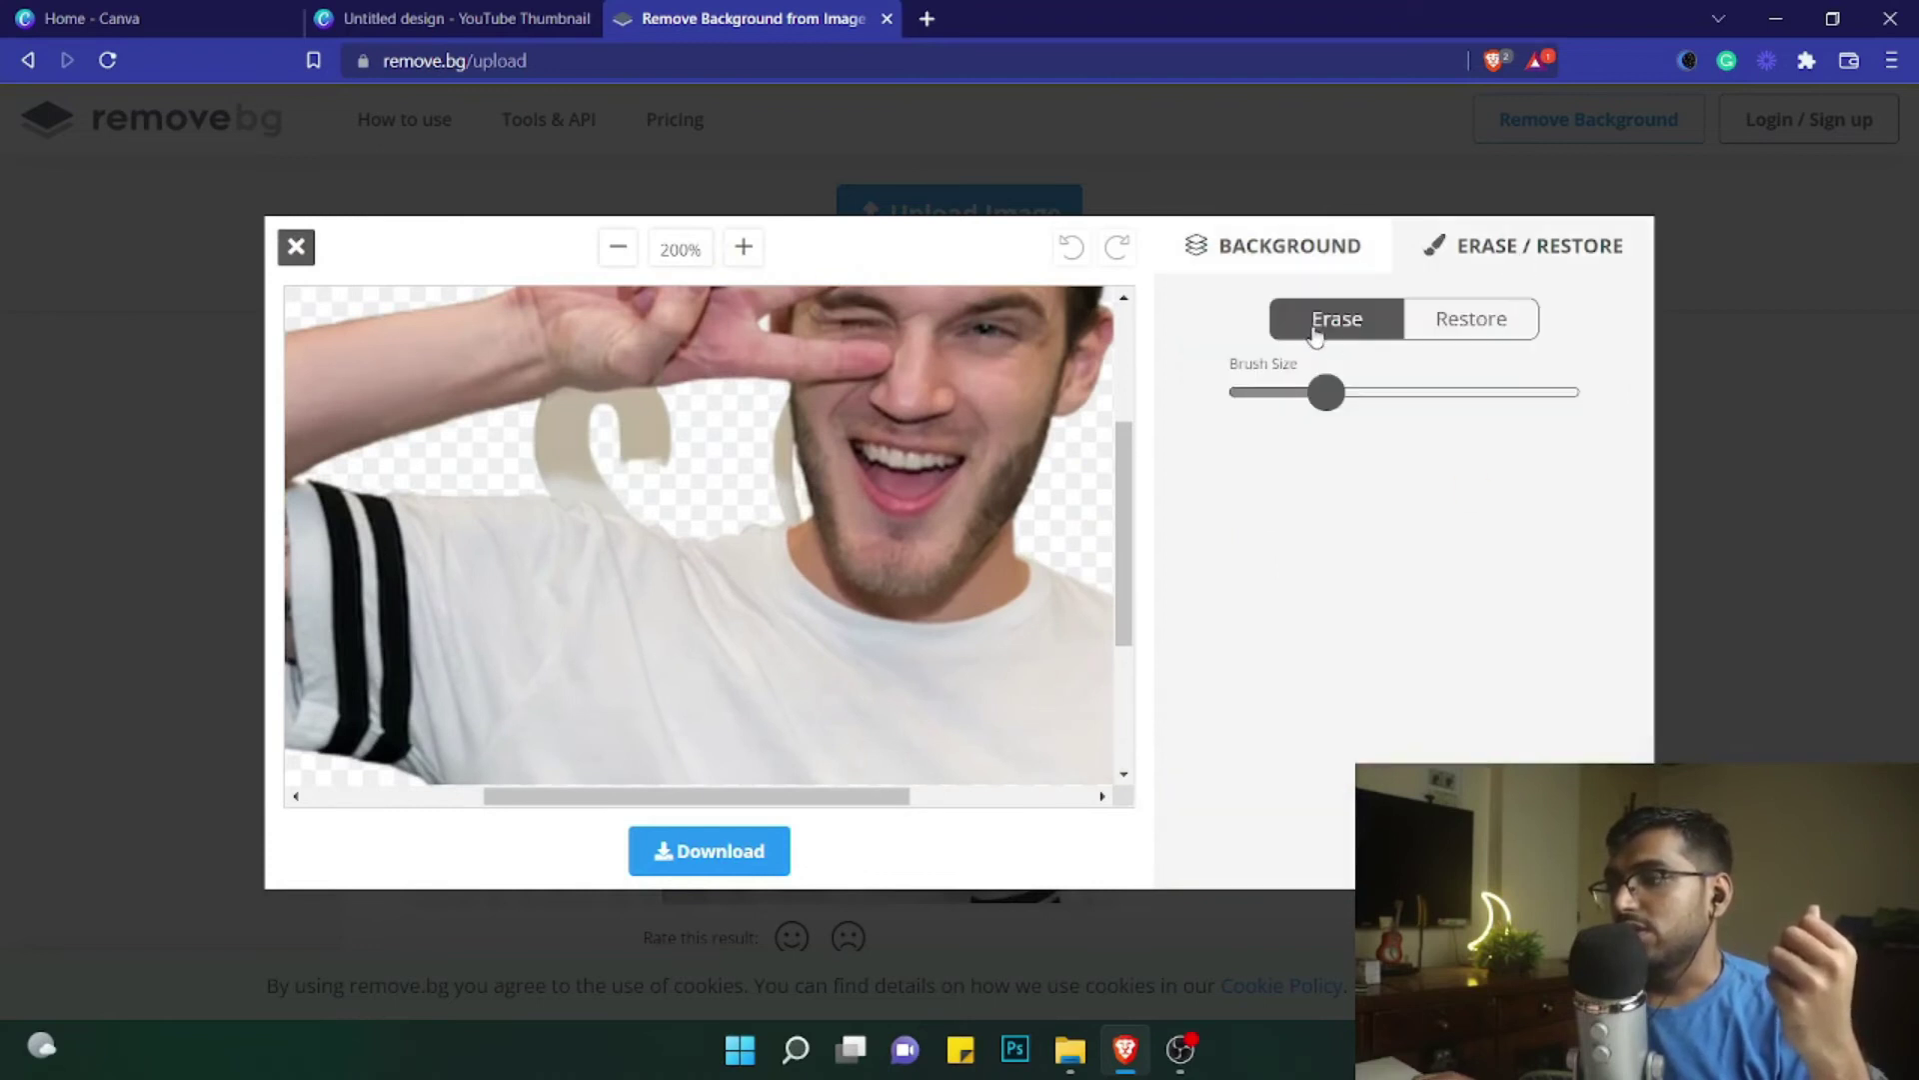
pyautogui.moveTo(727, 415)
pyautogui.mouseDown()
pyautogui.moveTo(552, 432)
pyautogui.moveTo(566, 455)
pyautogui.moveTo(634, 430)
pyautogui.moveTo(696, 446)
pyautogui.moveTo(763, 489)
pyautogui.moveTo(750, 429)
pyautogui.moveTo(763, 463)
pyautogui.moveTo(697, 391)
pyautogui.mouseUp()
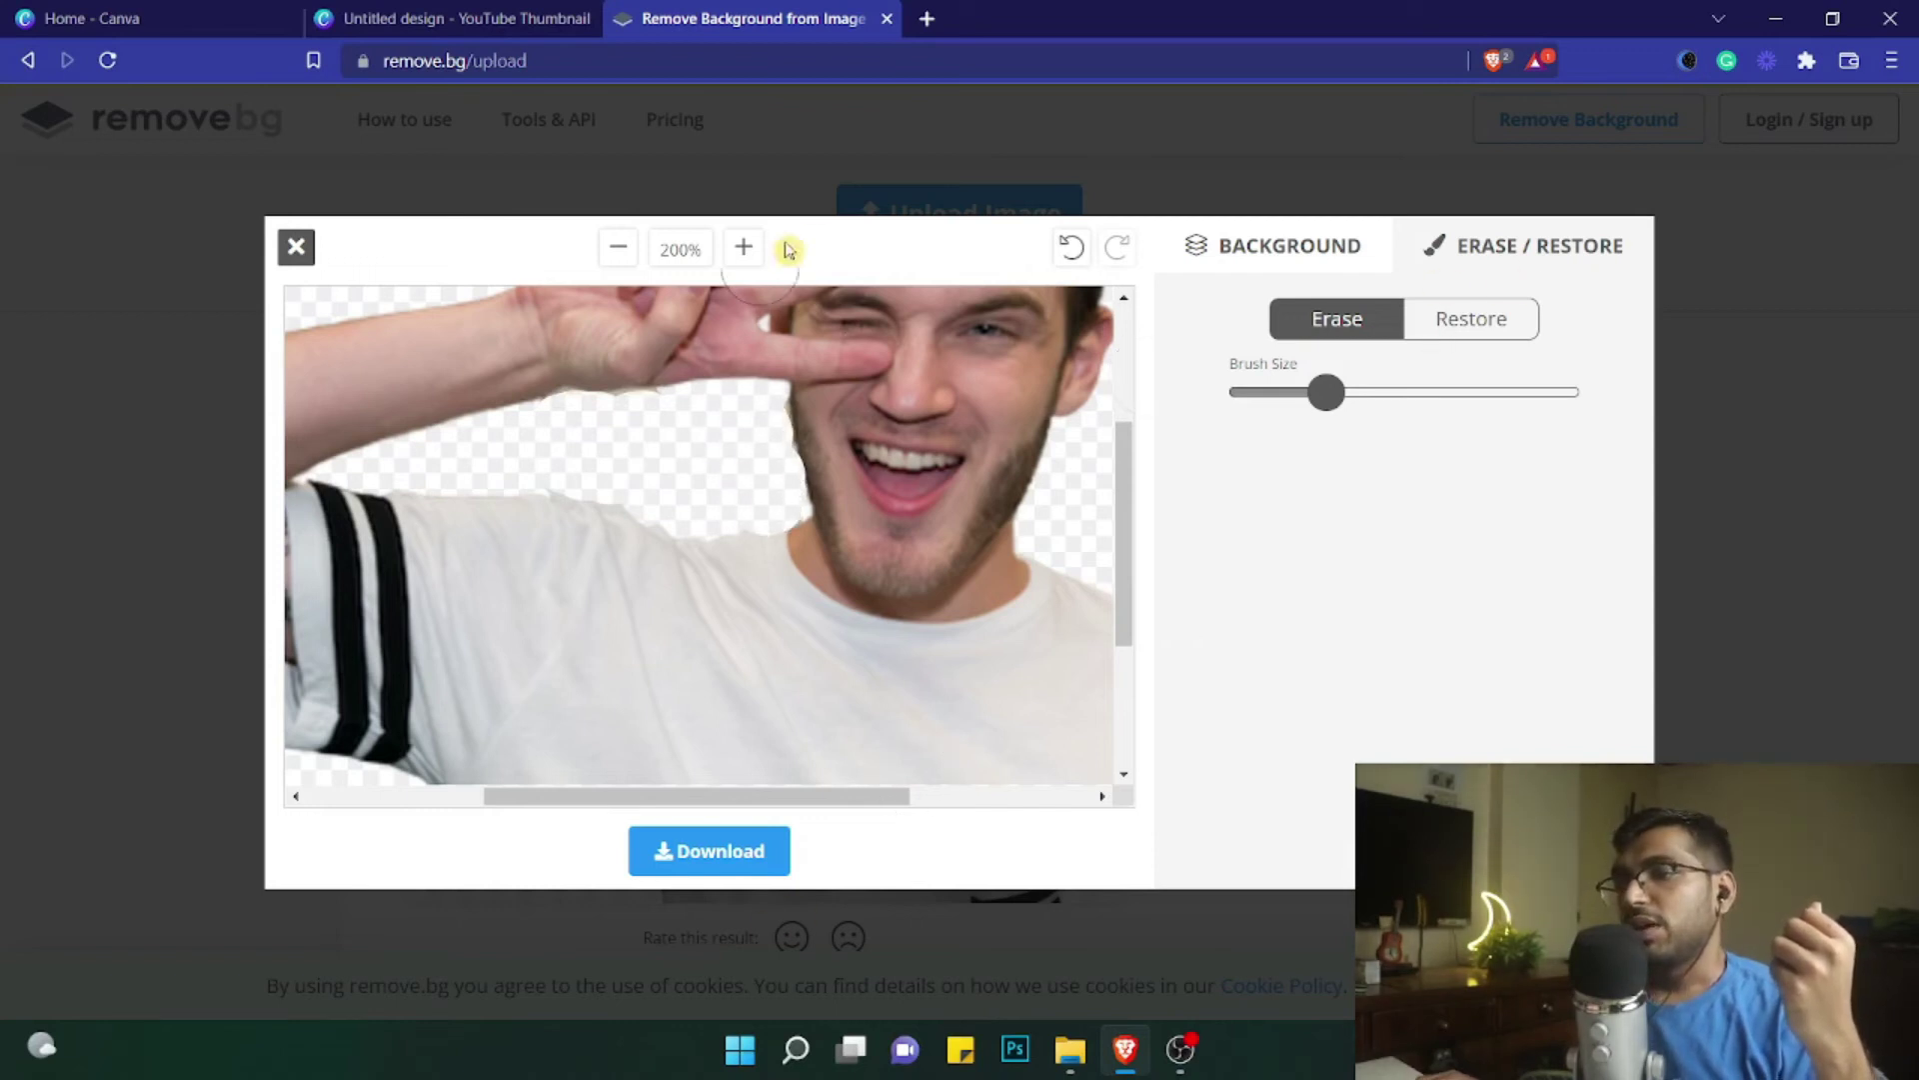
pyautogui.click(626, 257)
pyautogui.click(626, 257)
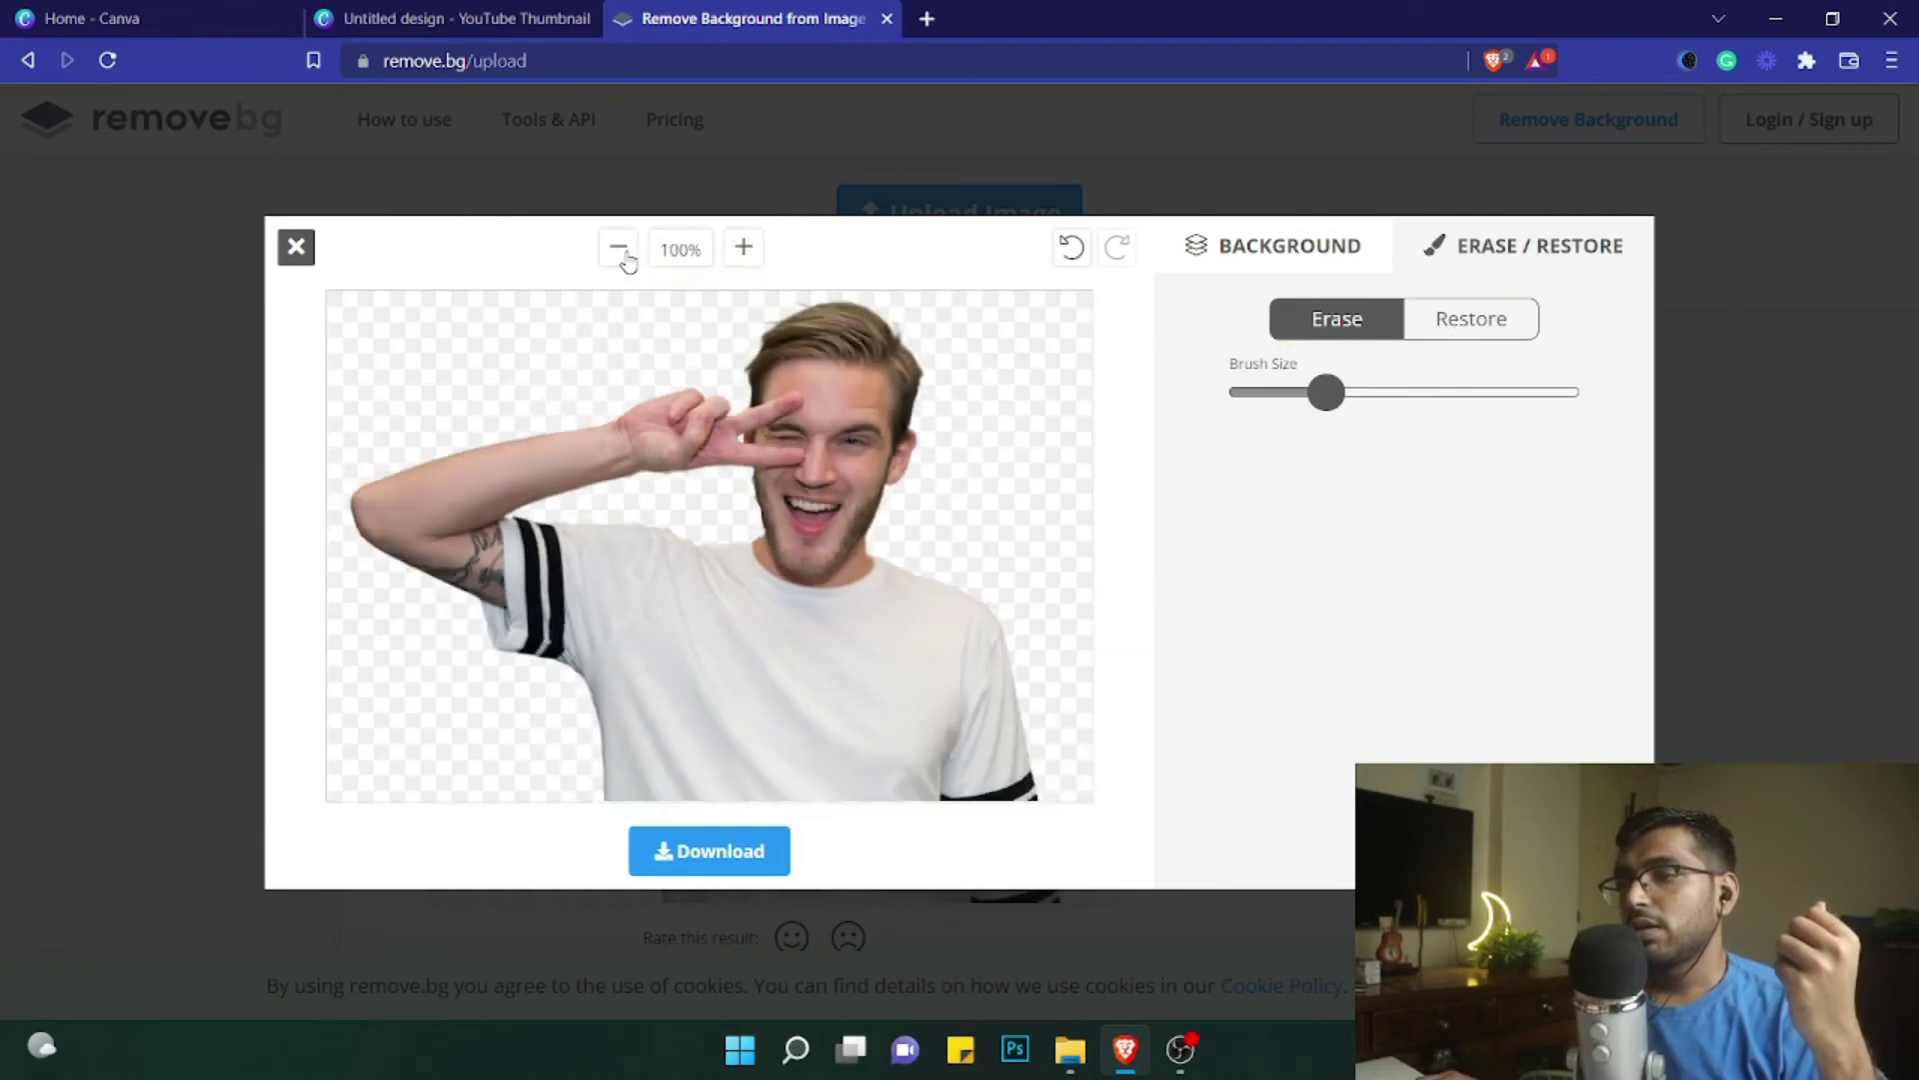
pyautogui.click(626, 257)
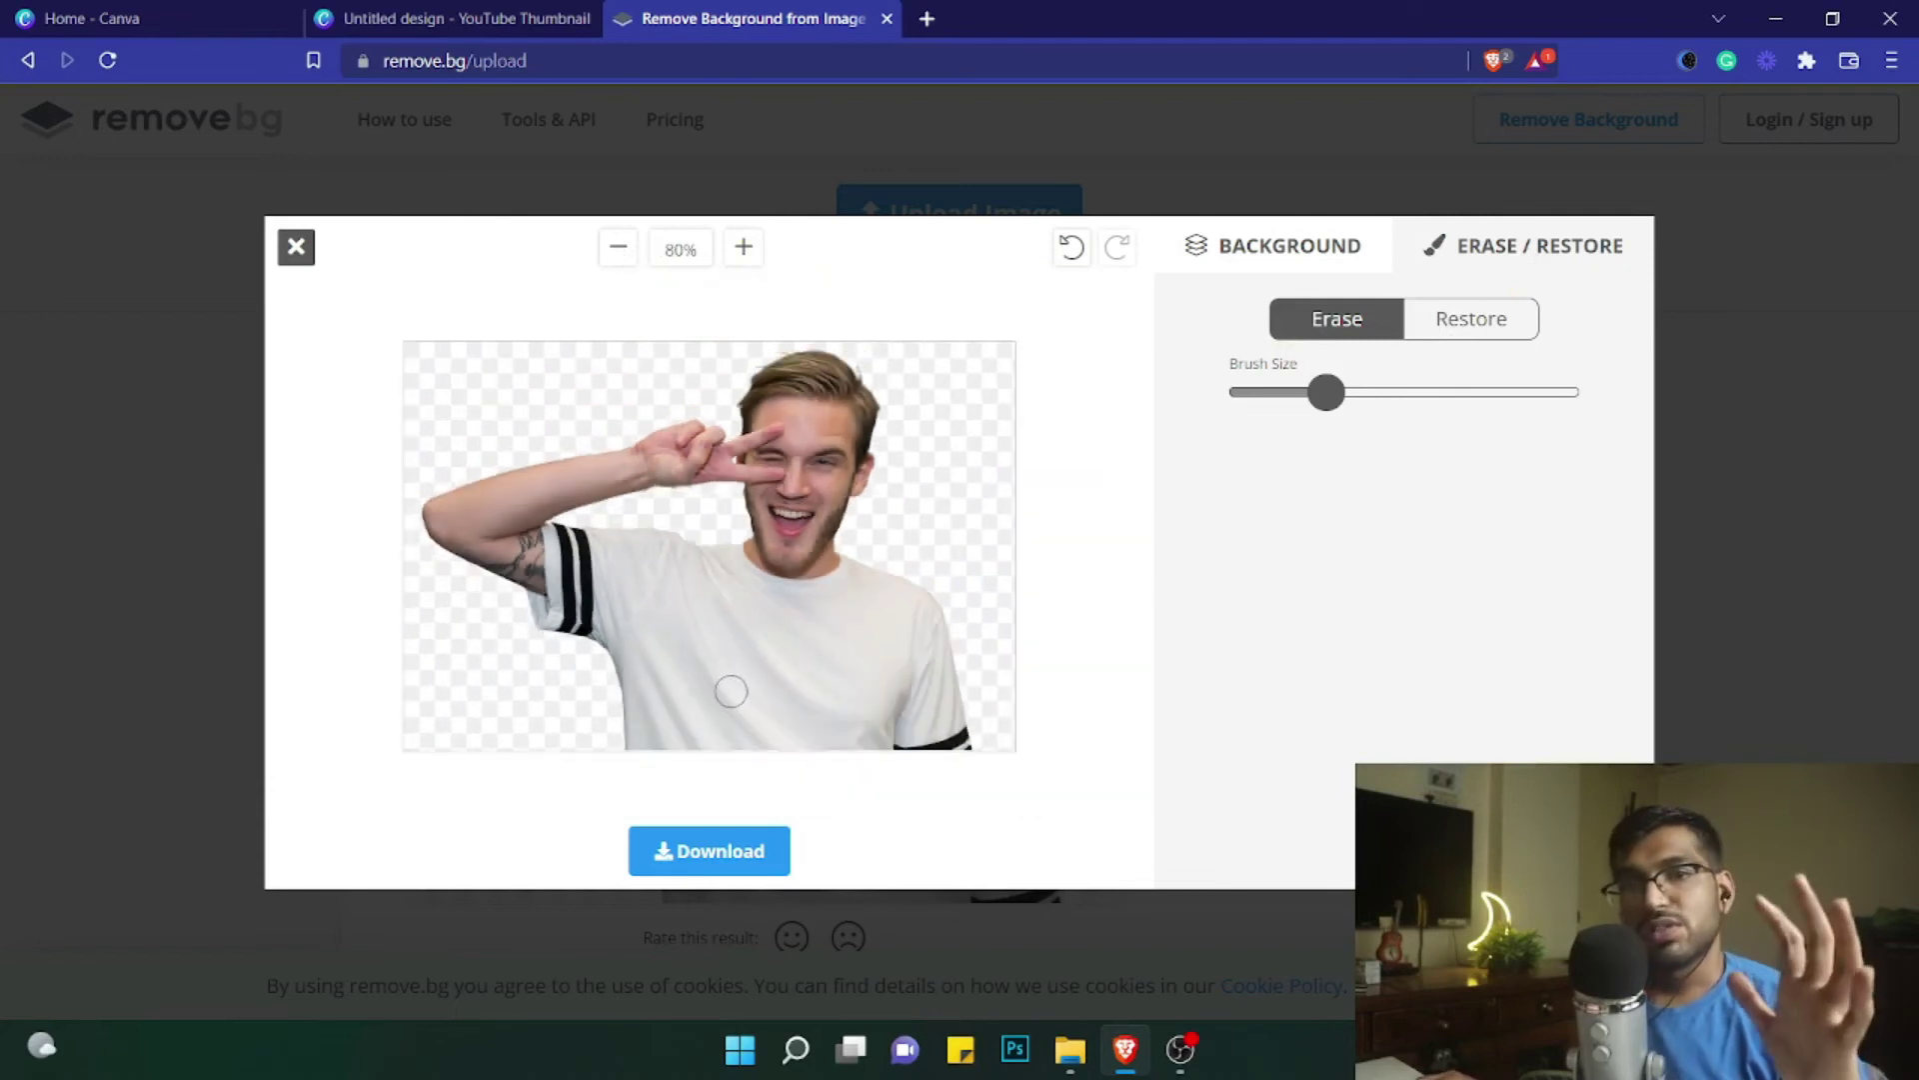
# Download the cleaned cutout as the PNG image pewdiepie-removebg-preview in Downloads, and close the download prompt
pyautogui.click(716, 850)
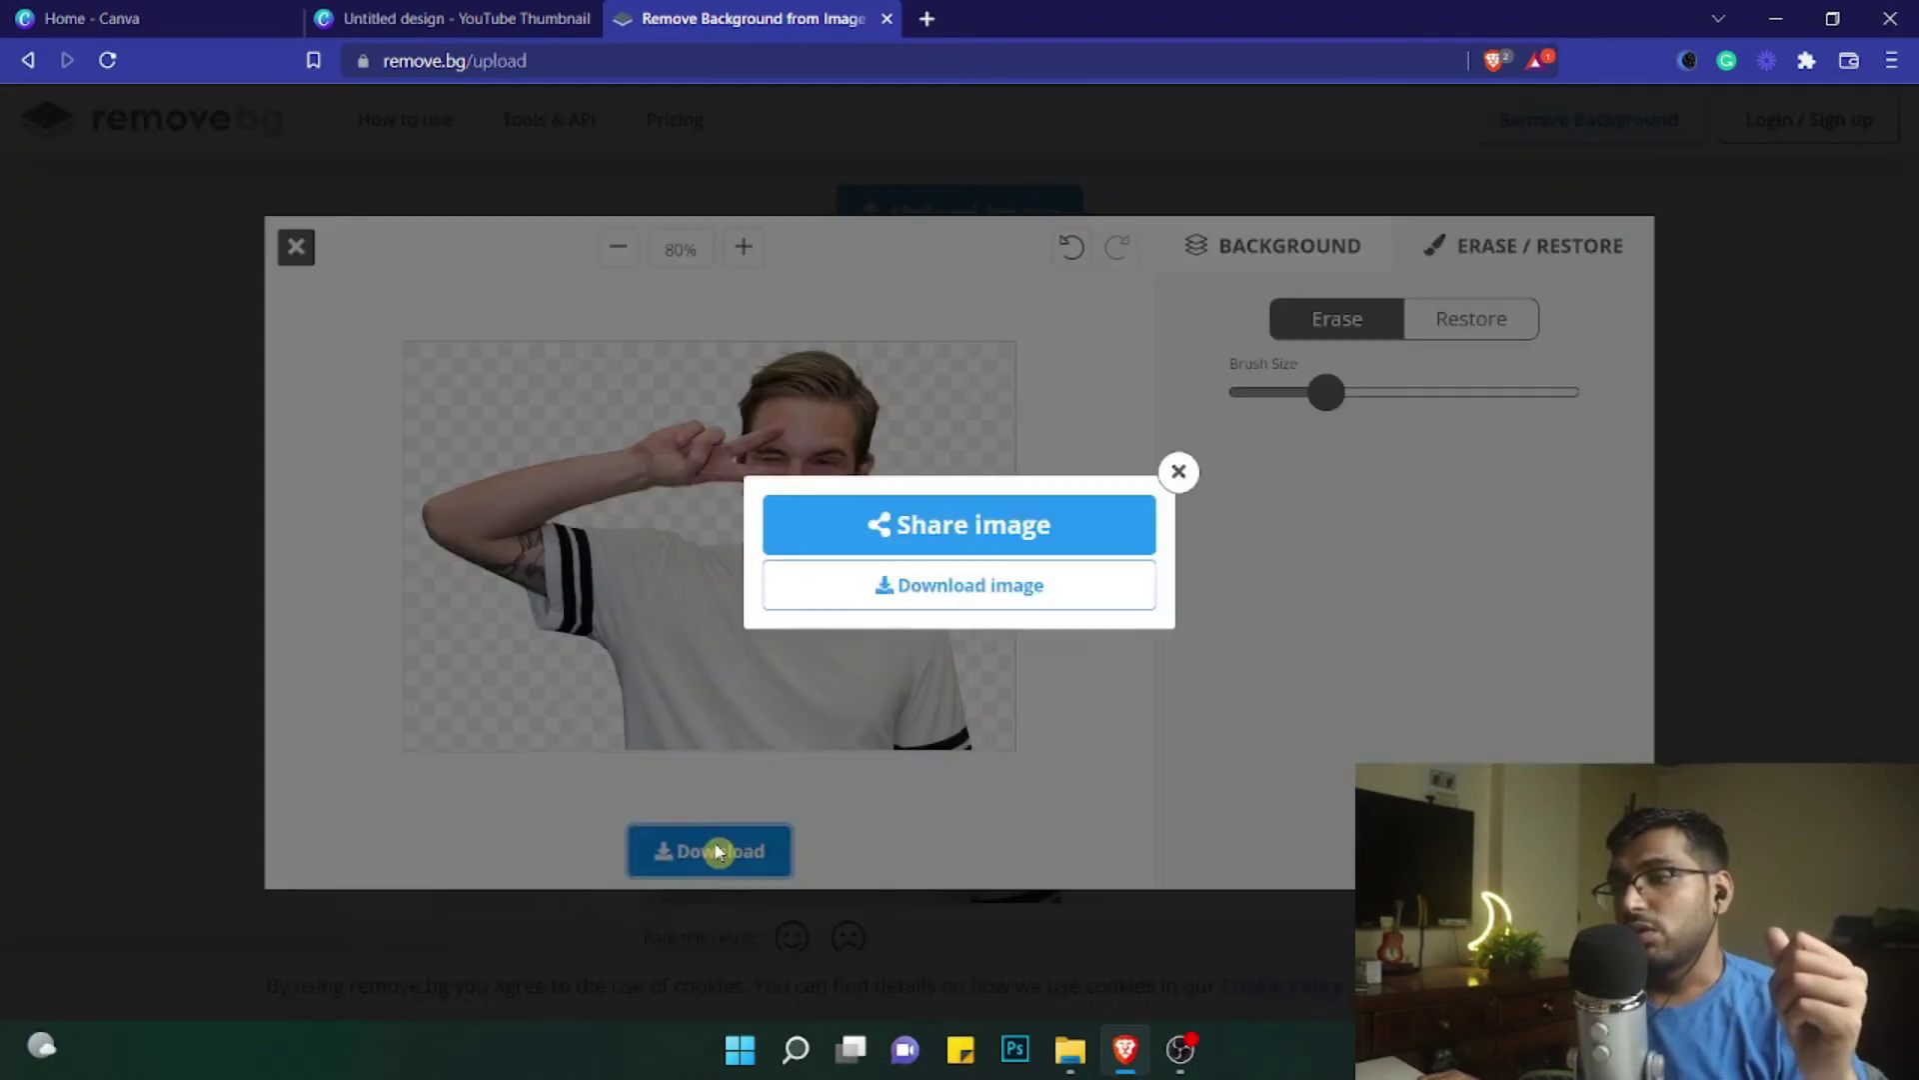
pyautogui.click(996, 590)
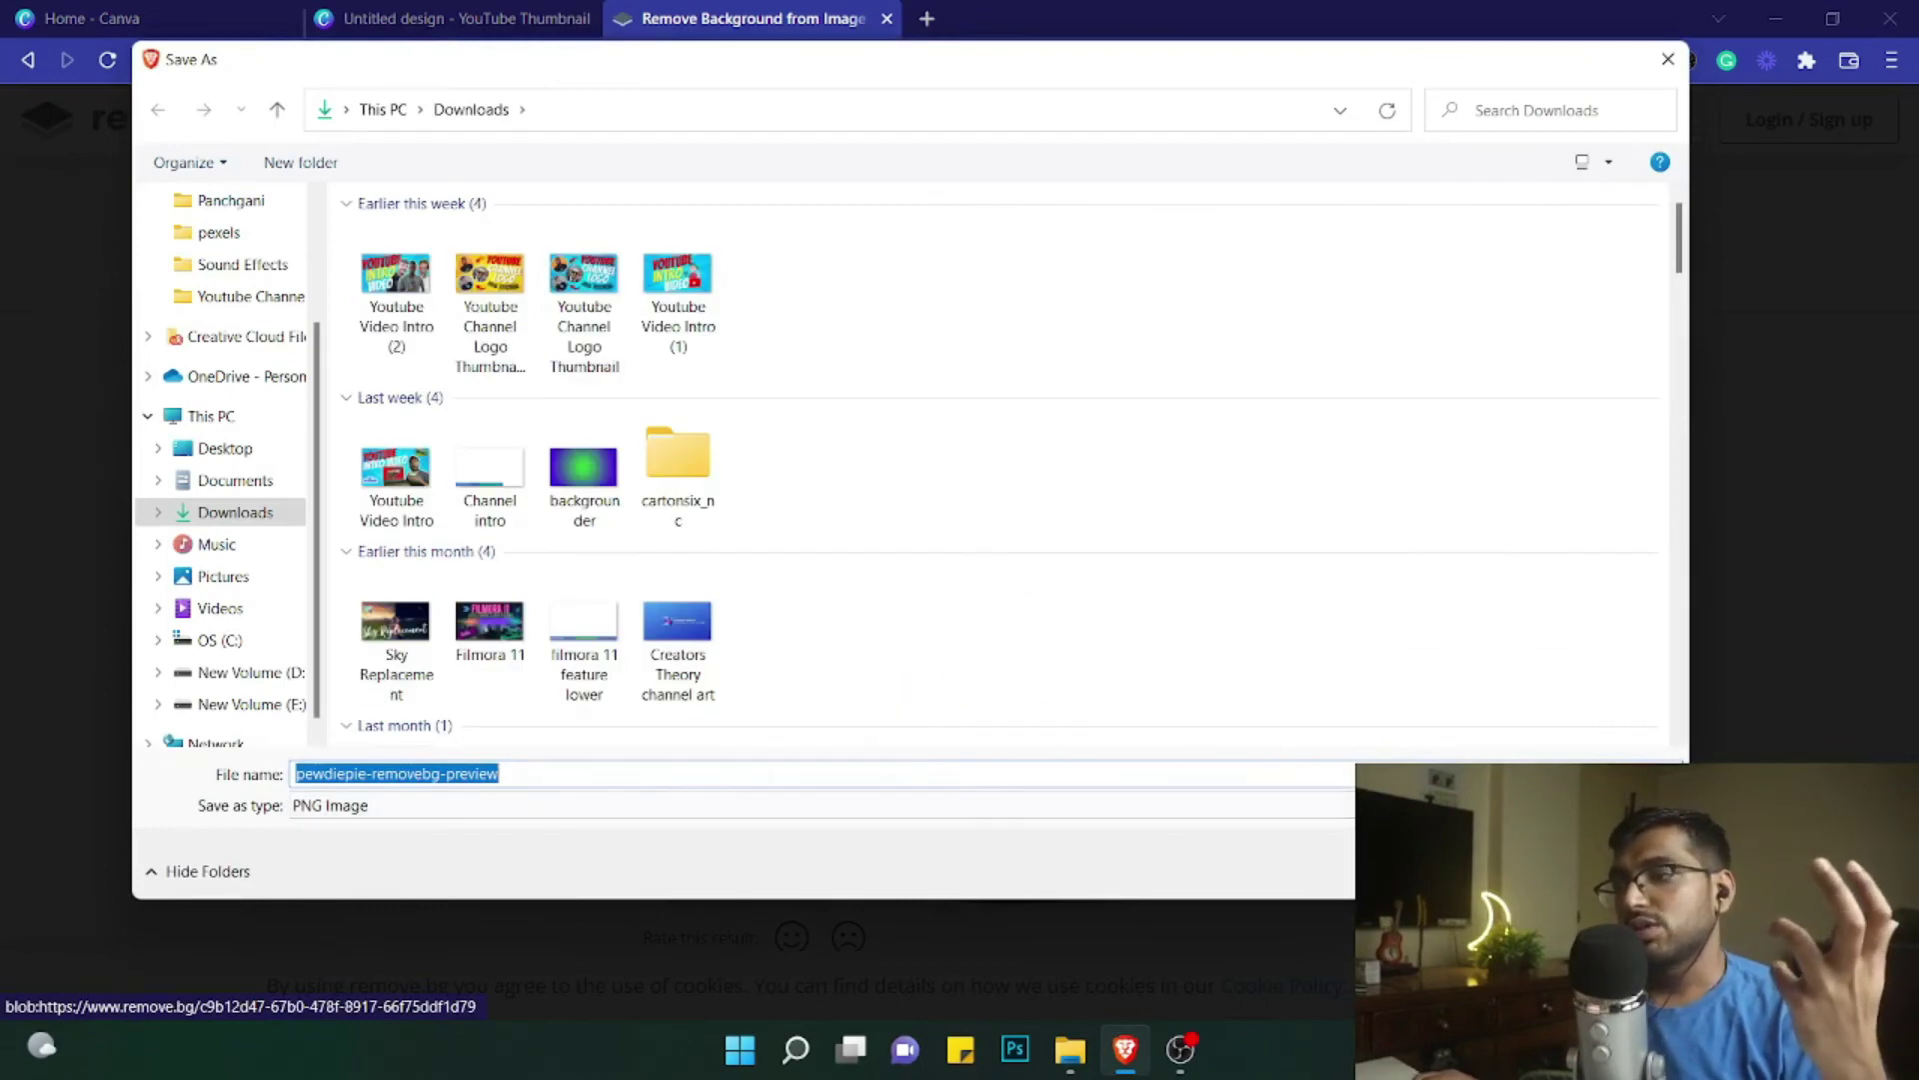
pyautogui.press('Return')
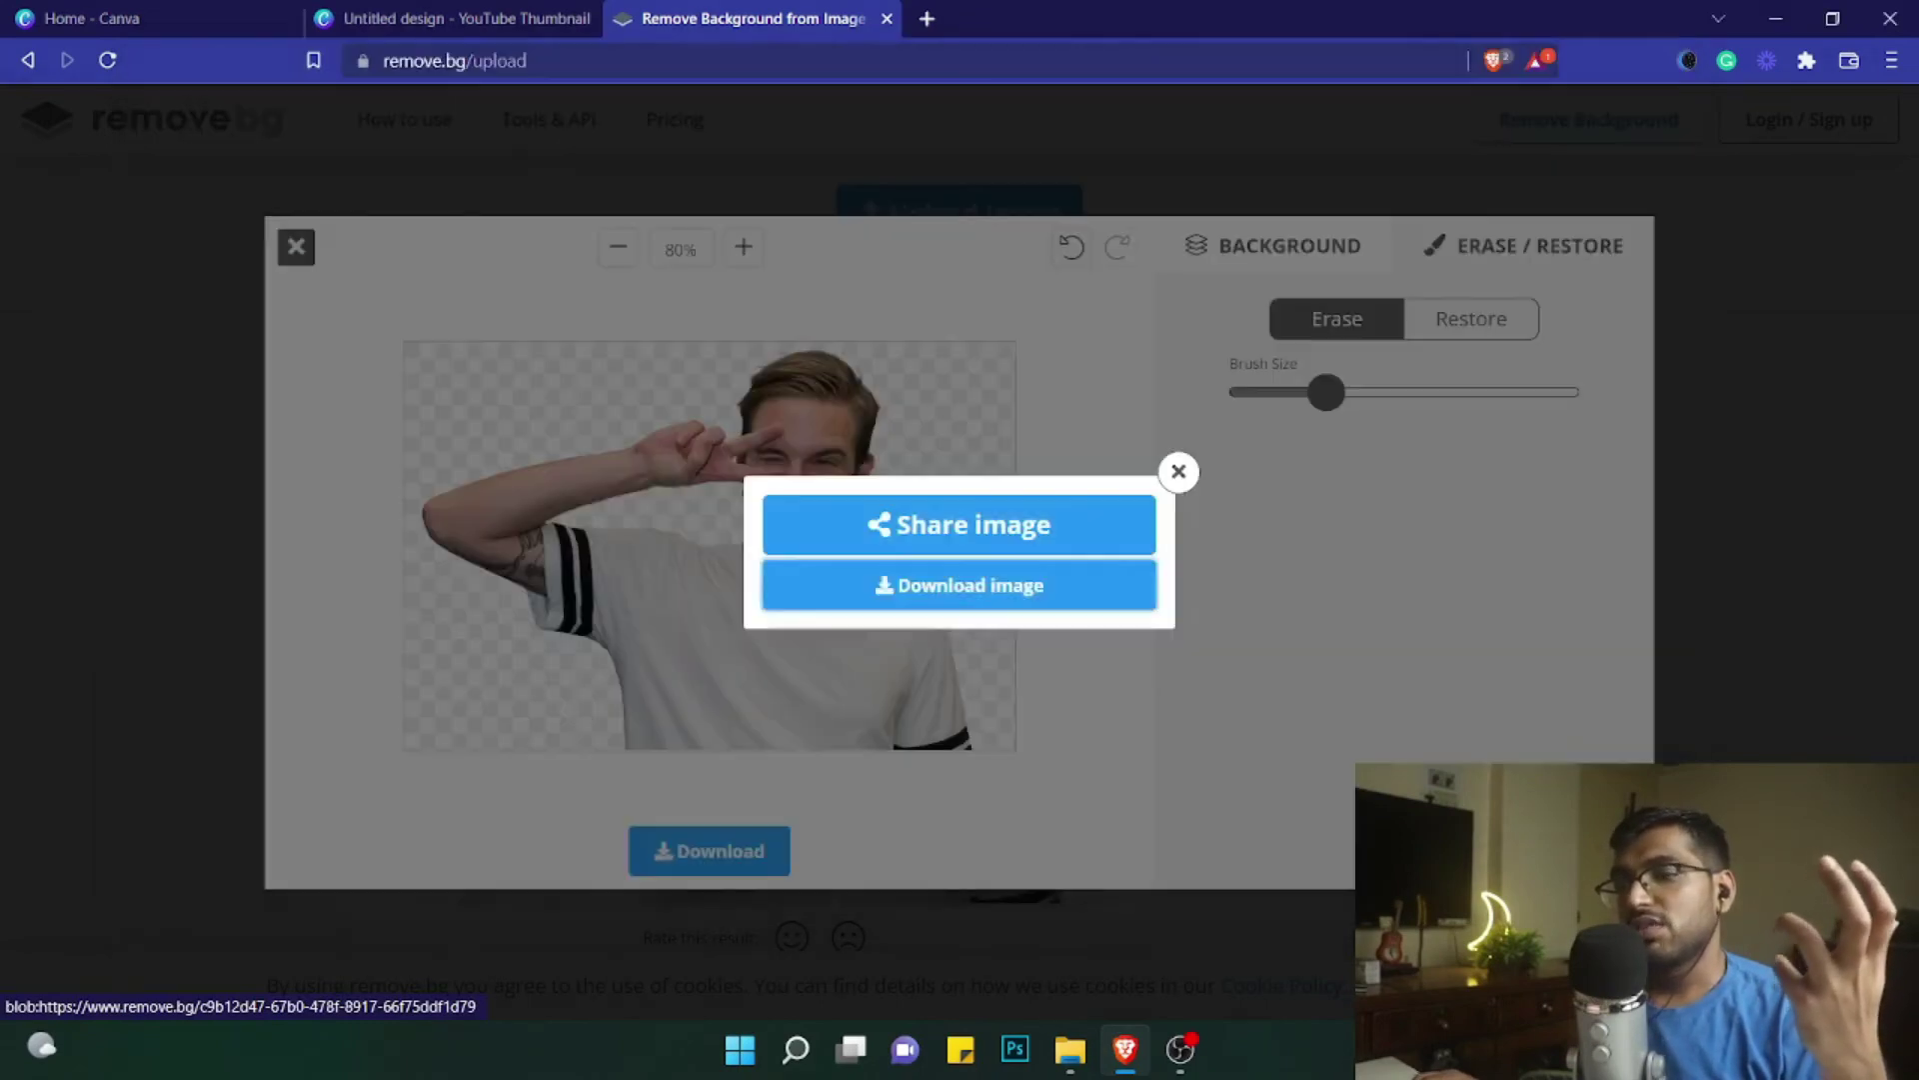
pyautogui.click(1178, 472)
# Browse the replacement photo backgrounds offered for the cutout
pyautogui.click(1292, 256)
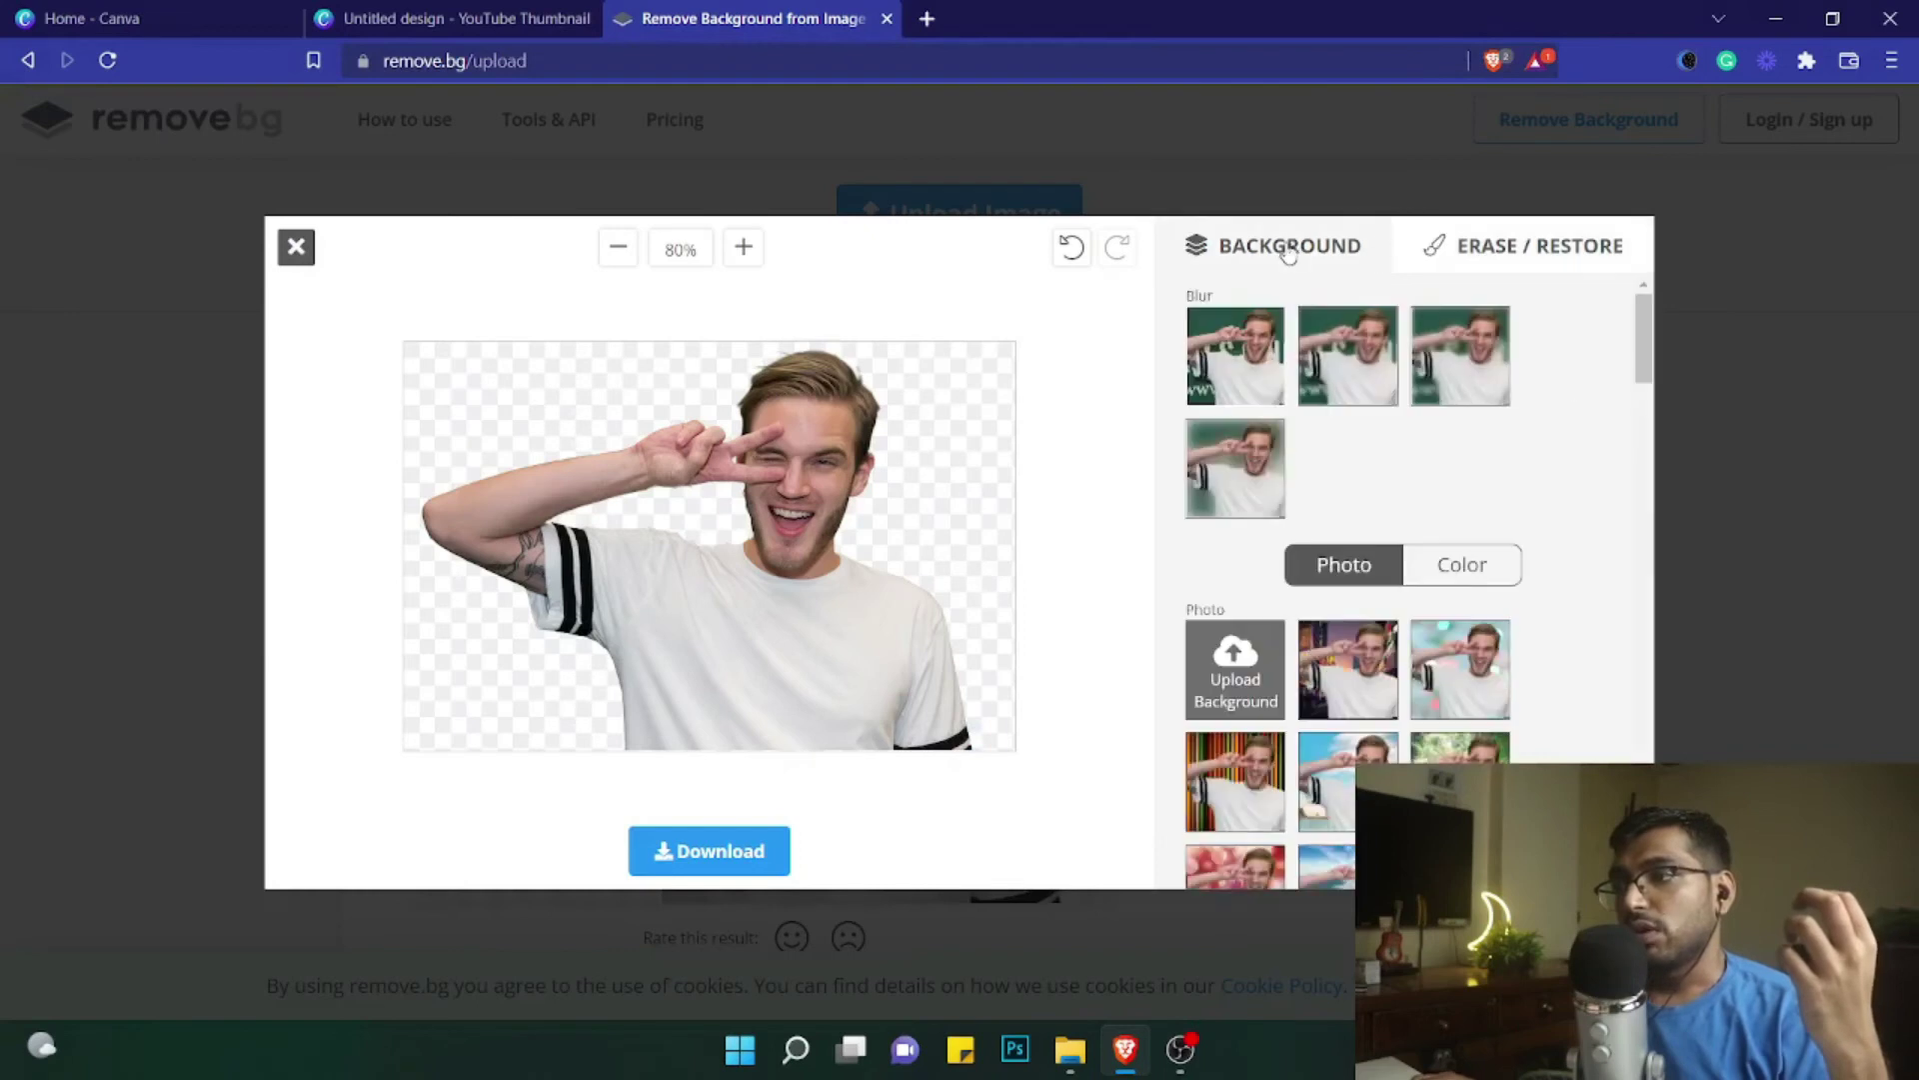
pyautogui.scroll(-1, 1390, 525)
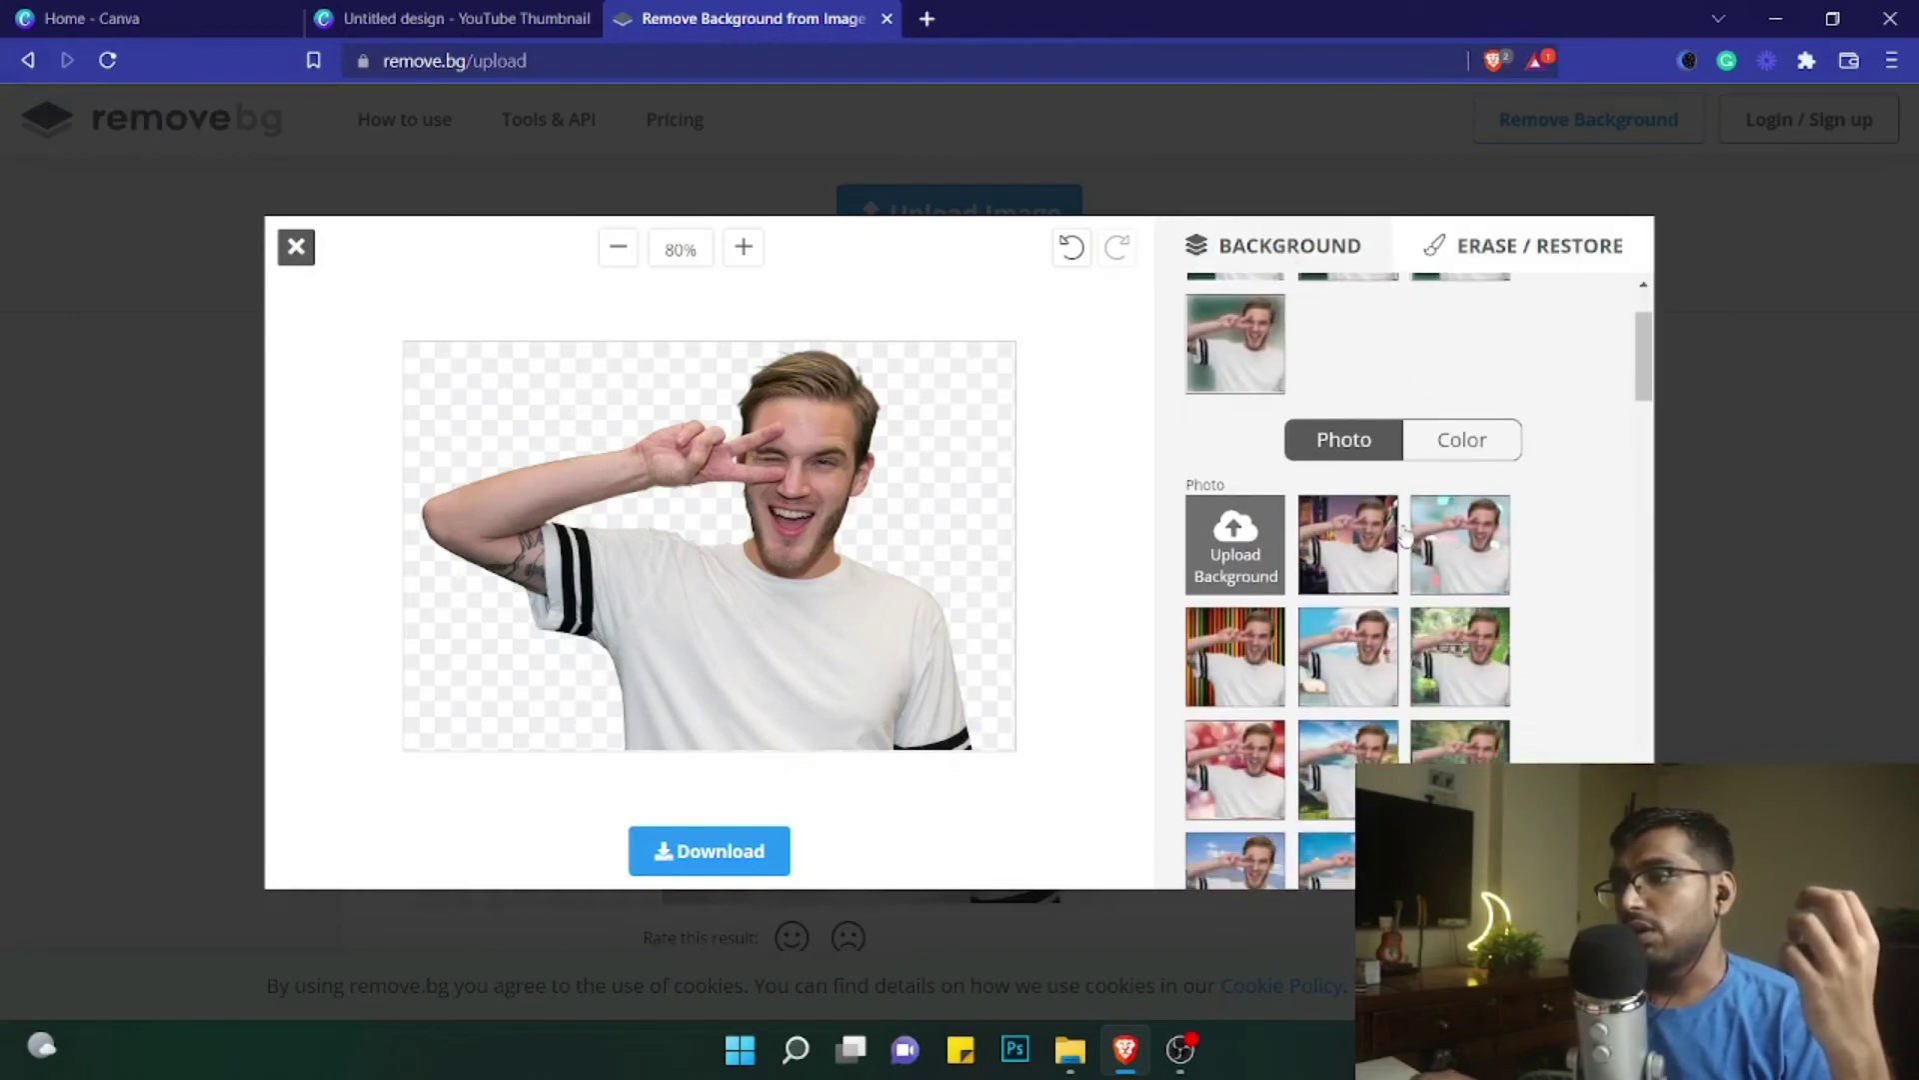